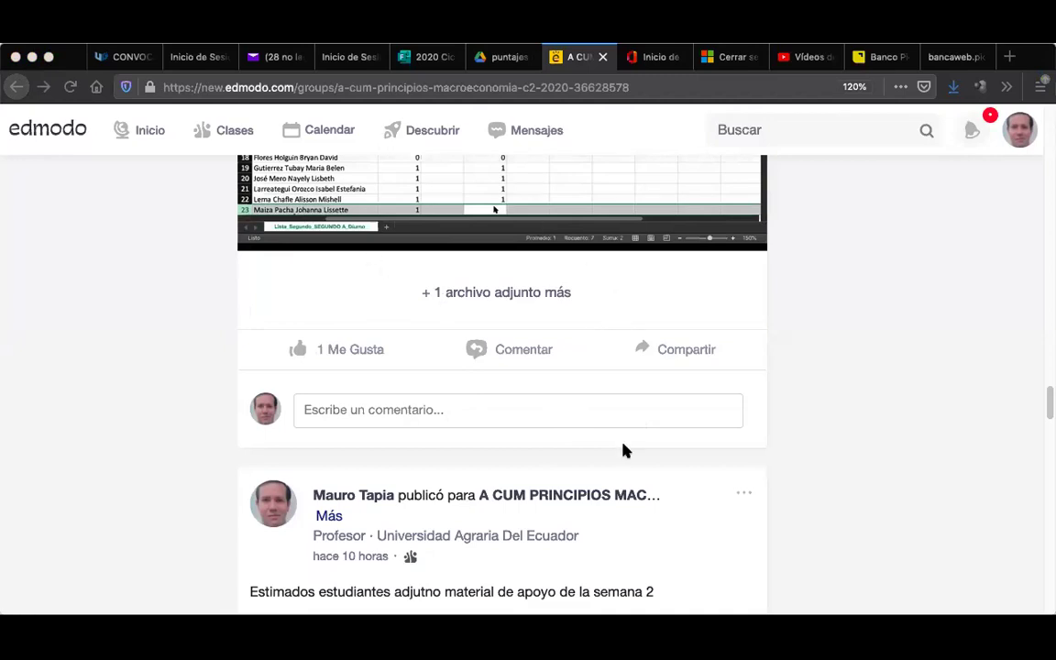
pyautogui.scroll(-3, 624, 450)
pyautogui.scroll(5, 624, 450)
pyautogui.scroll(10, 623, 448)
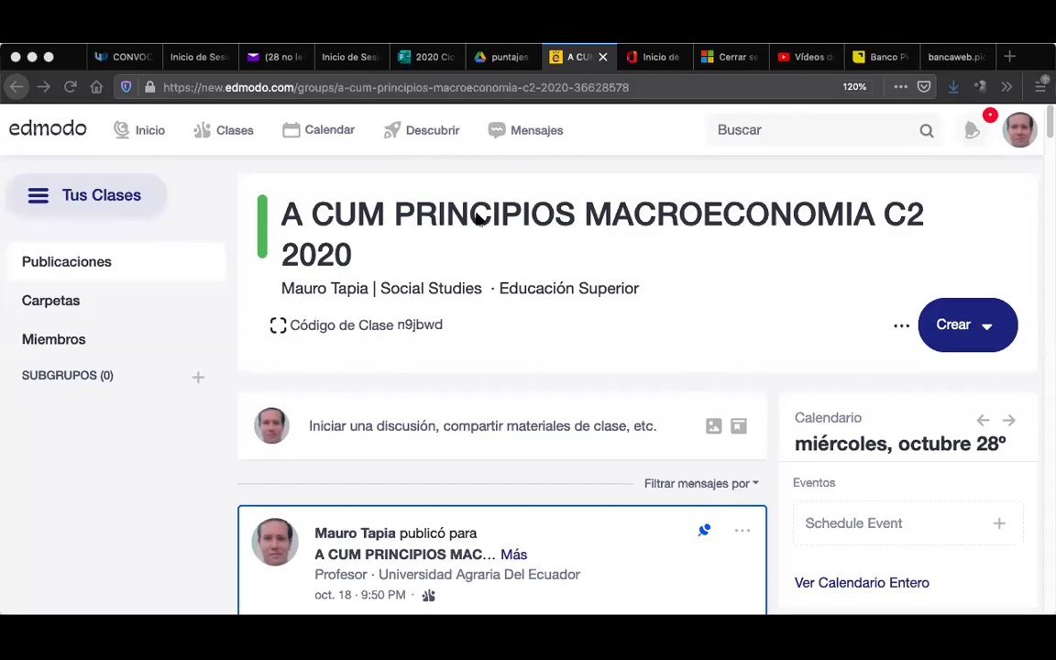
# - Switch to the Excel attendance list and add the date header 28 oct in cell K2
pyautogui.press('super+Tab')
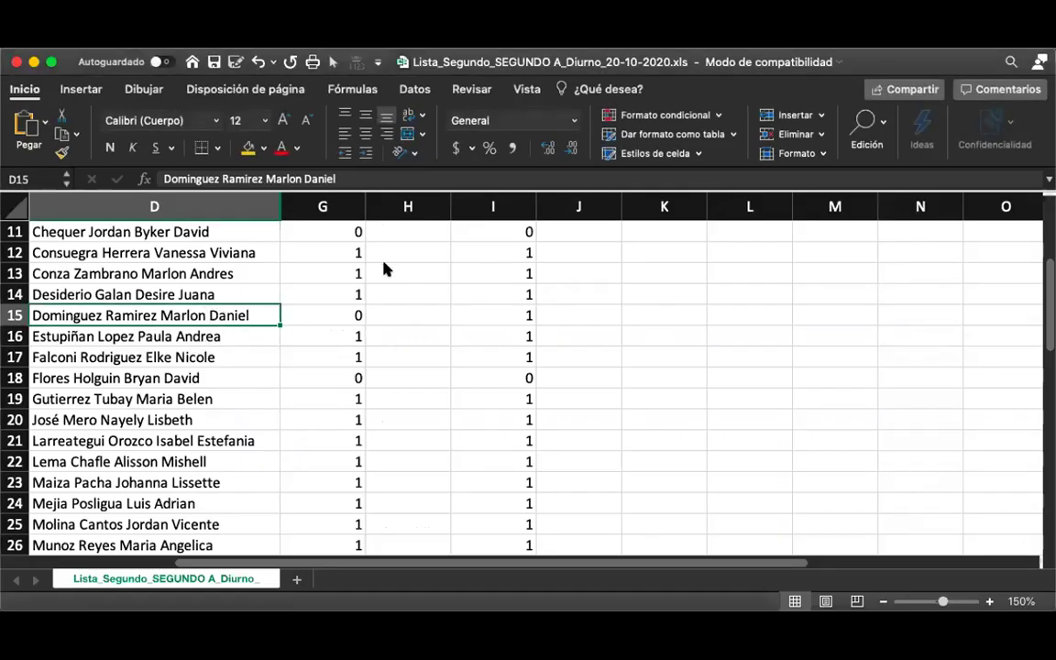
pyautogui.scroll(5, 478, 342)
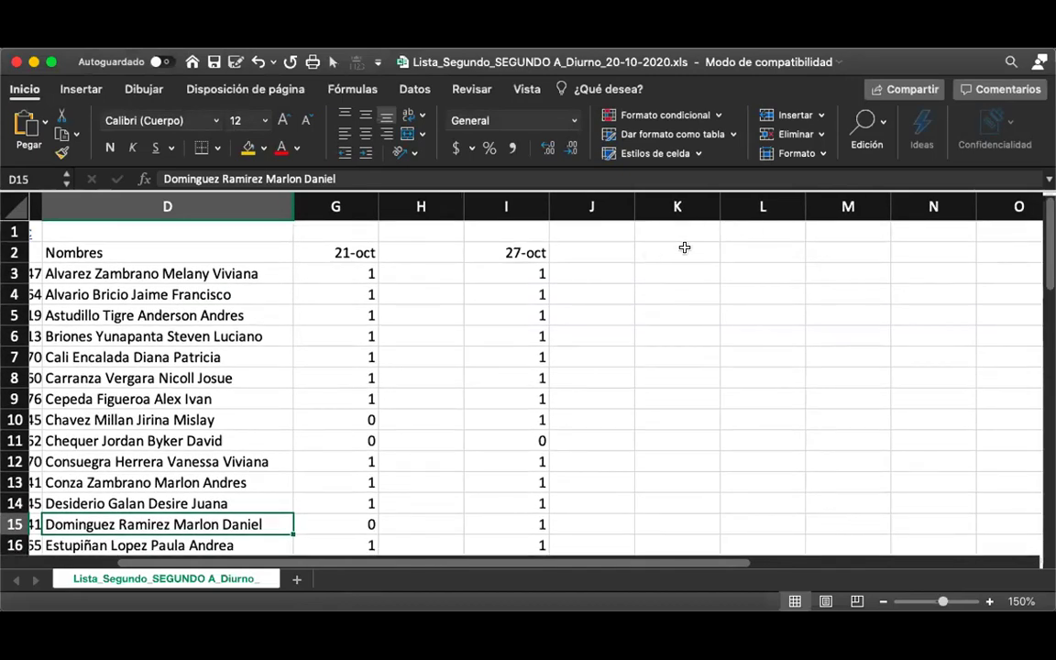
pyautogui.click(650, 252)
pyautogui.write('2')
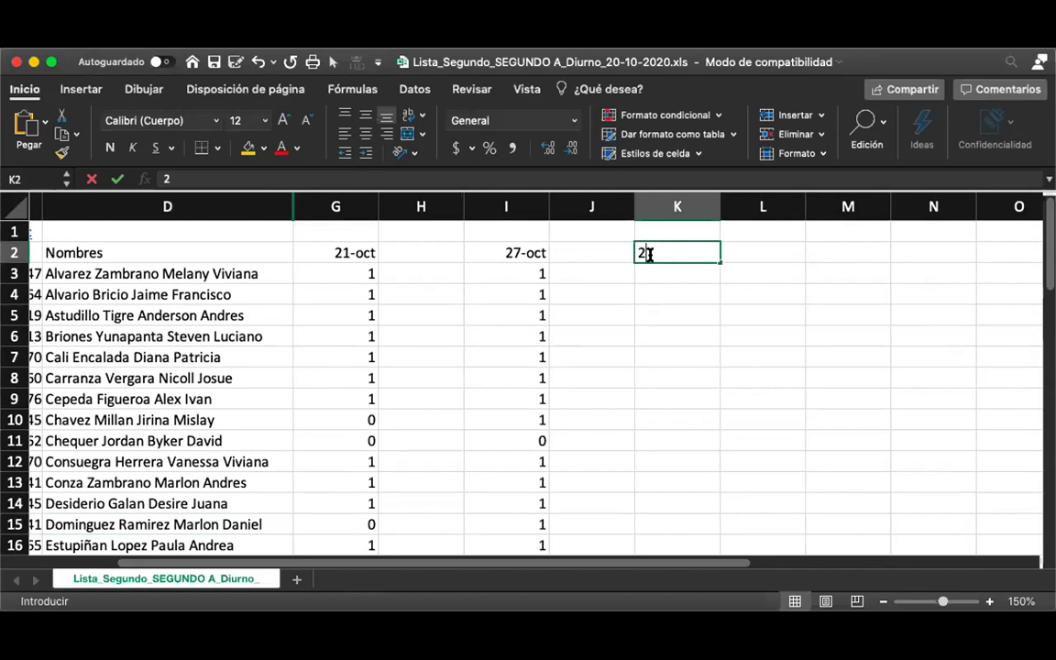
pyautogui.write('8 oct')
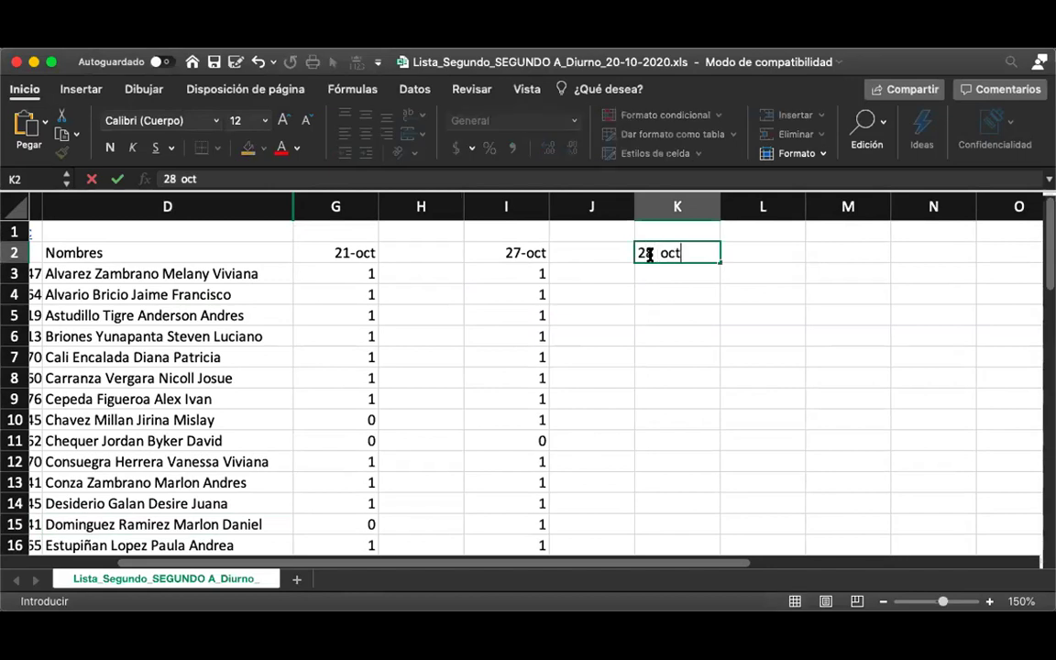
pyautogui.press('Return')
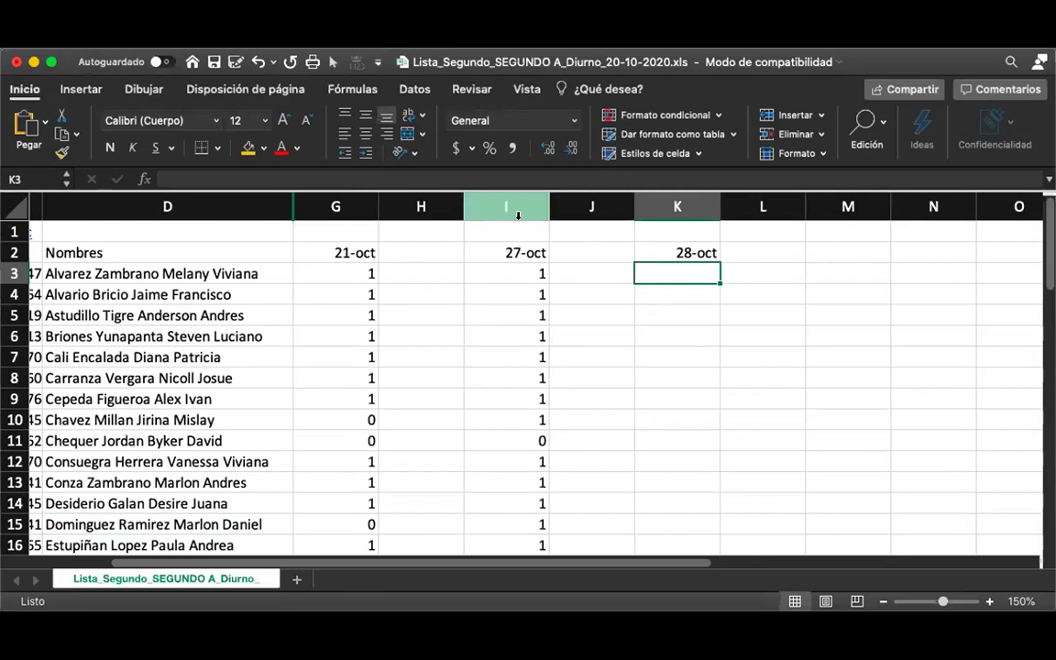
# - Mark attendance as 1 in the 28-oct column for the students in rows 3 to 5
pyautogui.write('1')
pyautogui.press('Return')
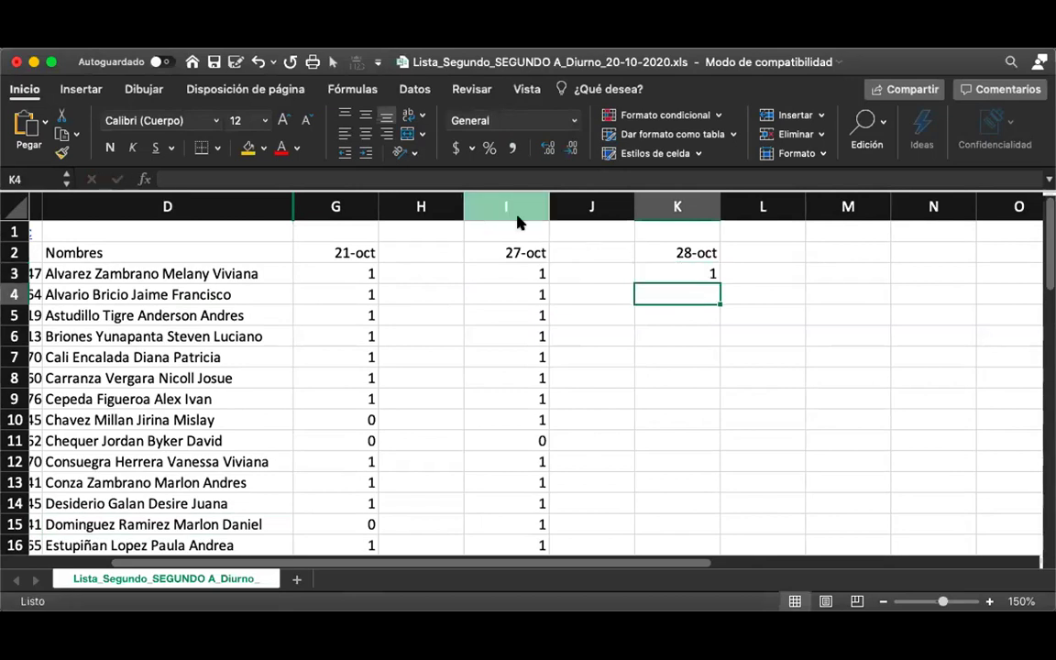
pyautogui.hotkey('shift', 'space')
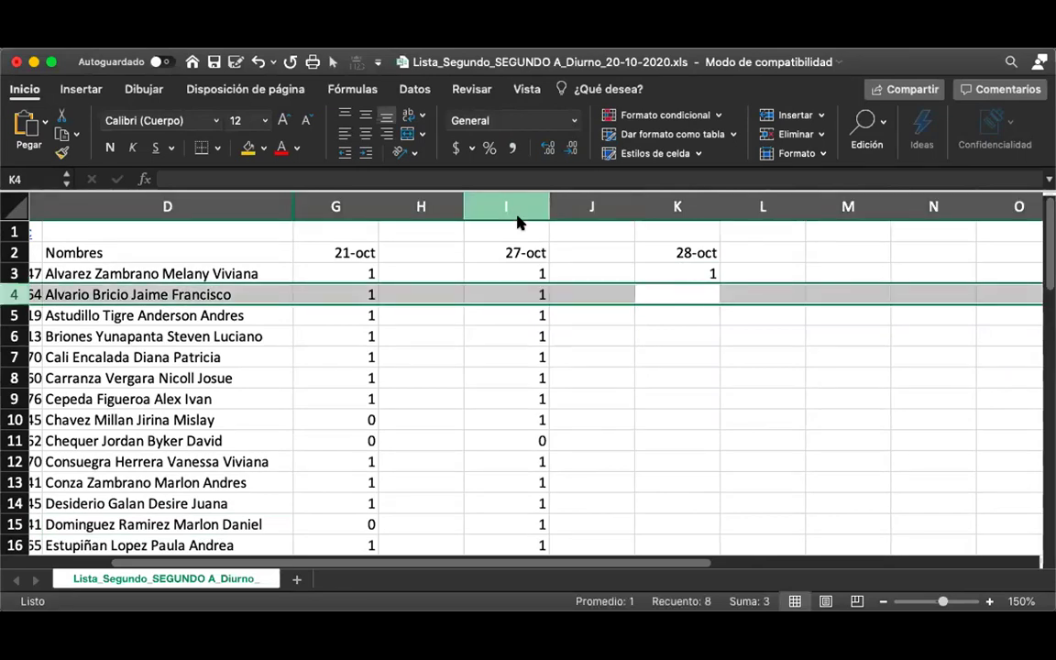
pyautogui.write('1')
pyautogui.press('Down')
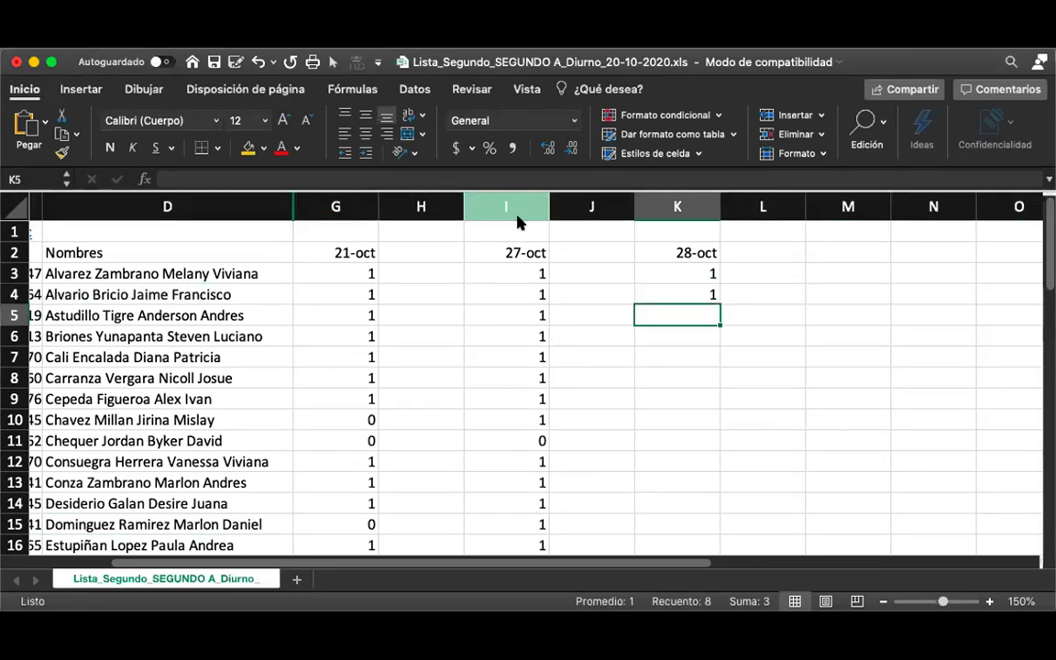
pyautogui.hotkey('shift', 'space')
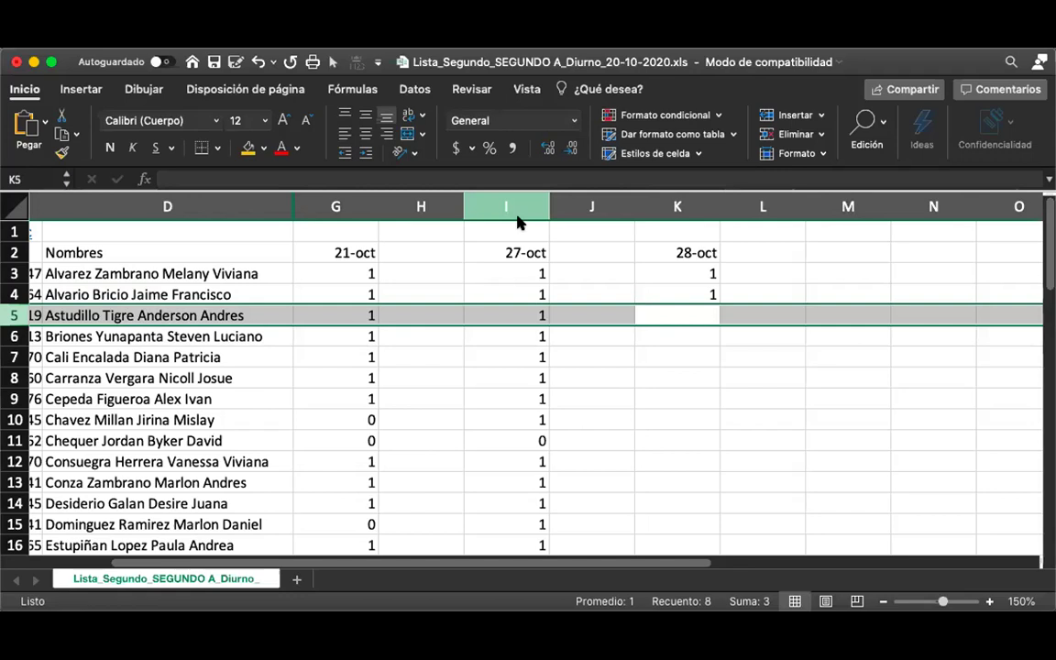
pyautogui.write('1')
pyautogui.press('Down')
# - Mark the students in rows 6 and 7 with 0 in the 28-oct column
pyautogui.hotkey('shift', 'space')
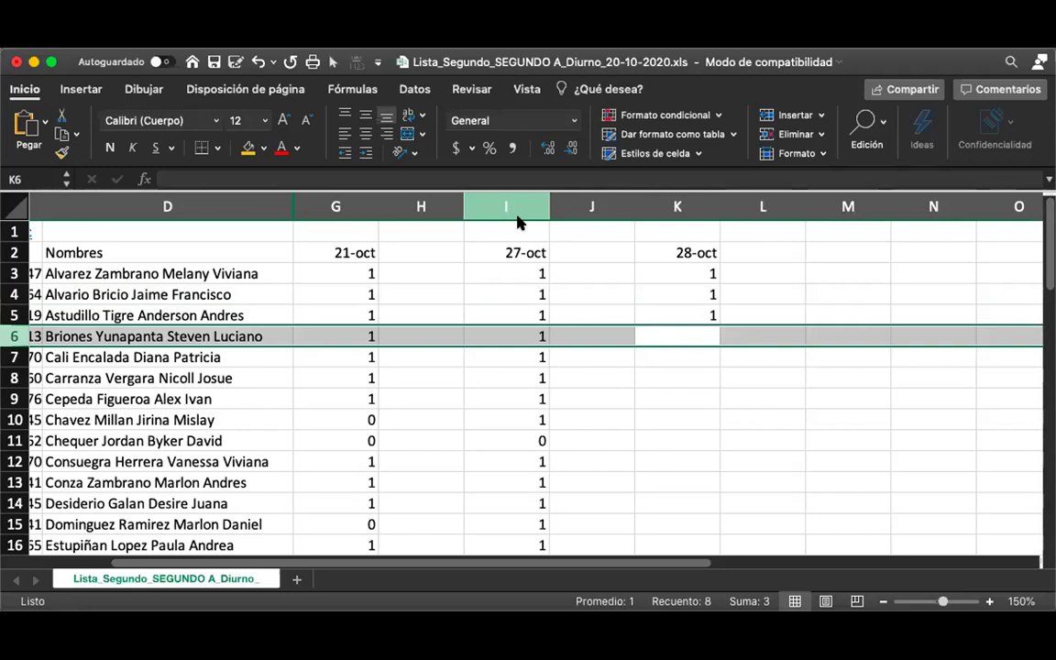
pyautogui.write('0')
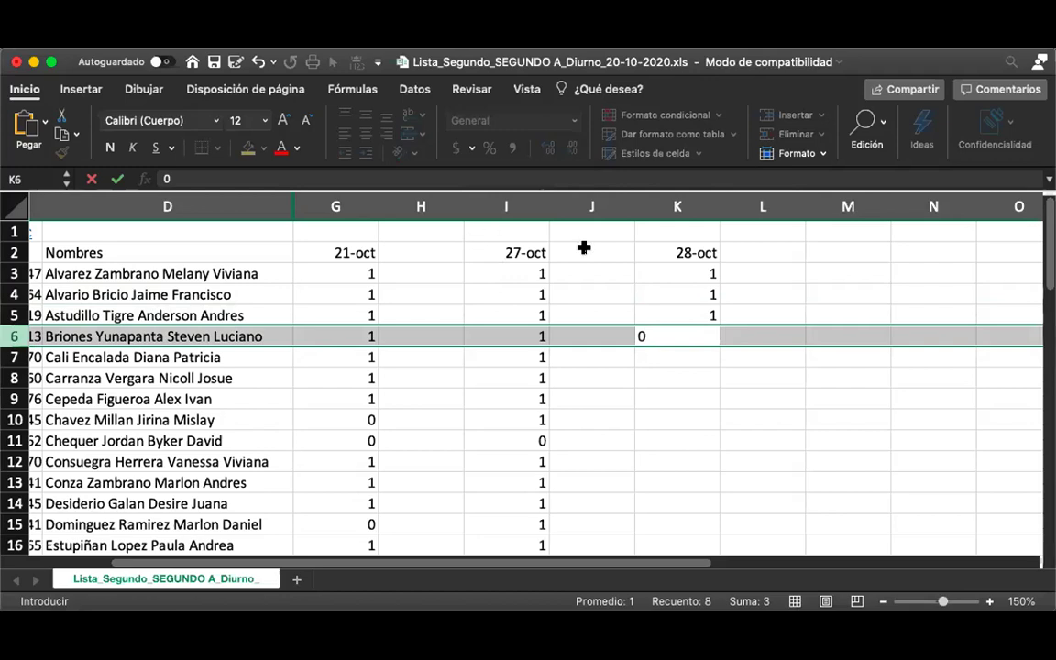
pyautogui.press('Return')
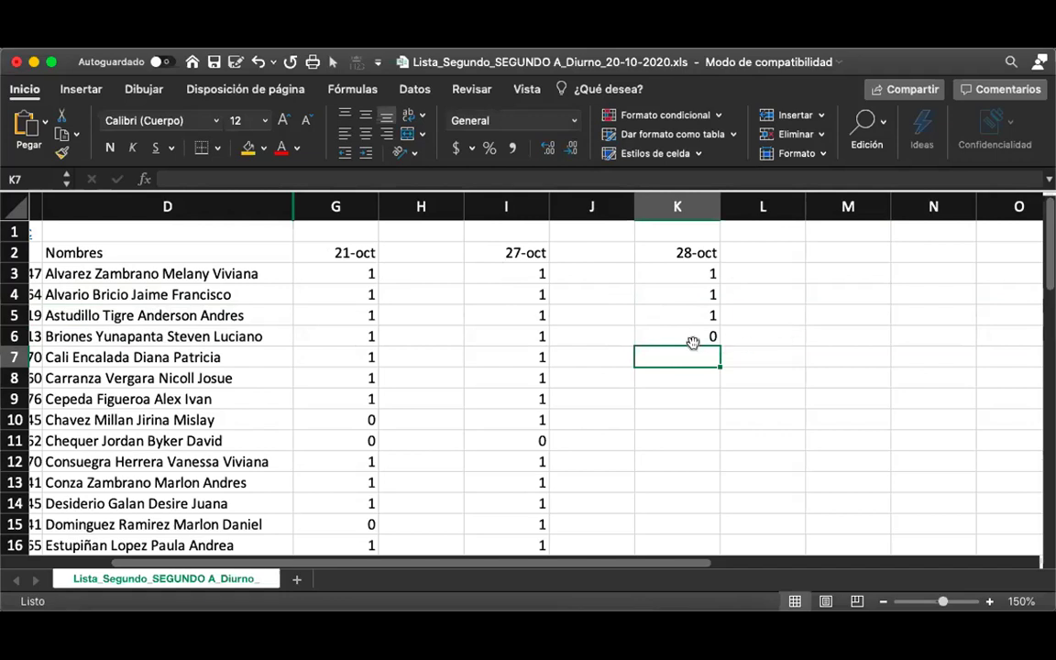
pyautogui.hotkey('shift', 'space')
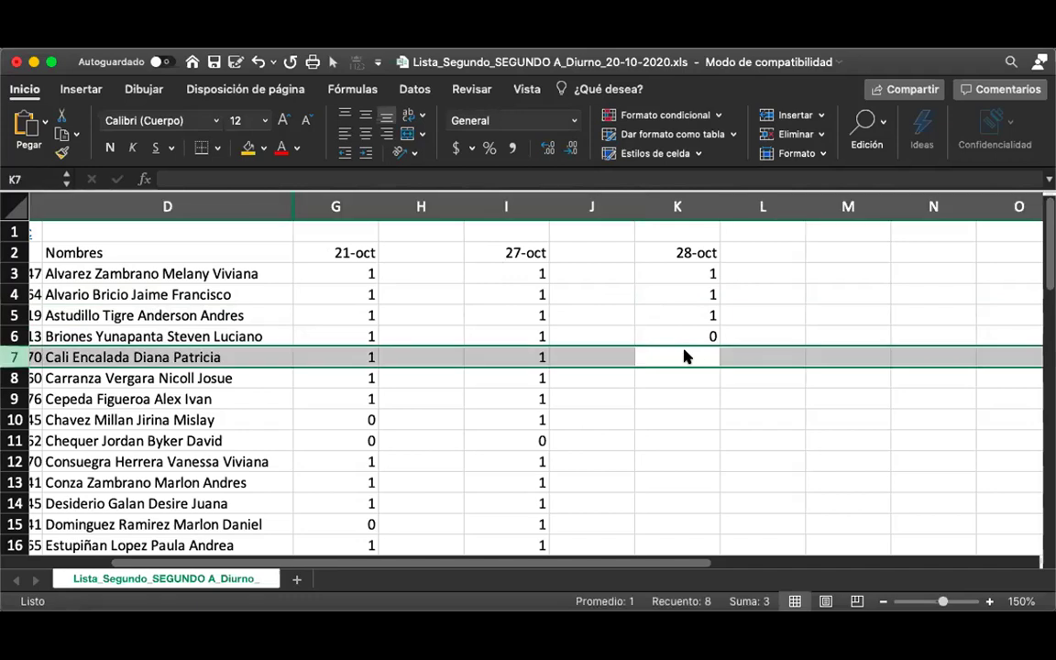
pyautogui.write('0')
pyautogui.press('Return')
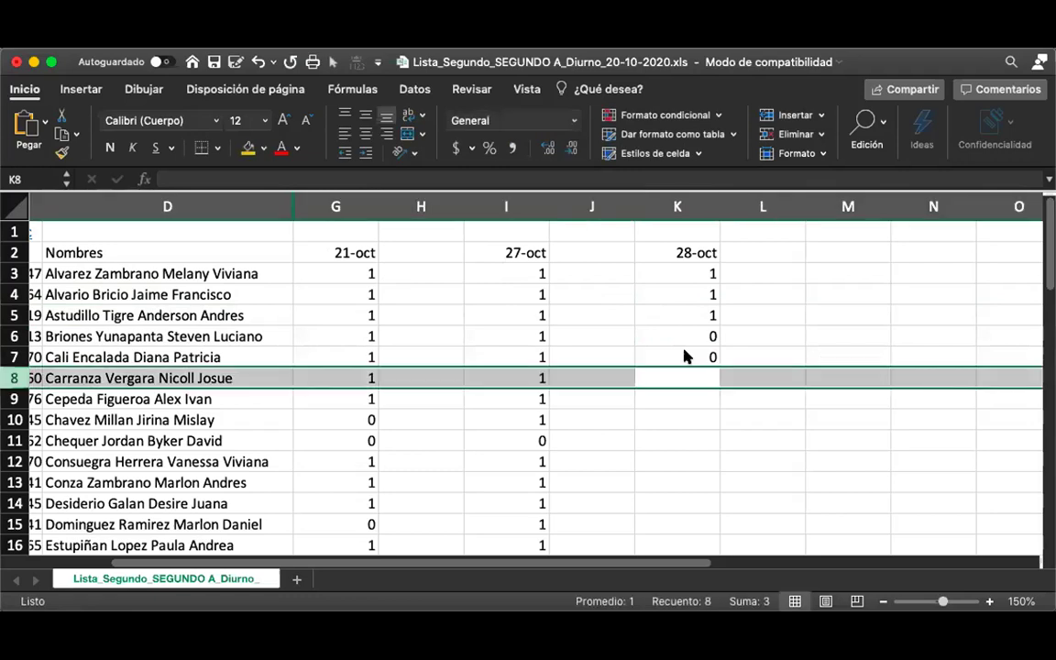
# - Correct the 28-oct attendance of the student in row 7 to 1
pyautogui.click(684, 356)
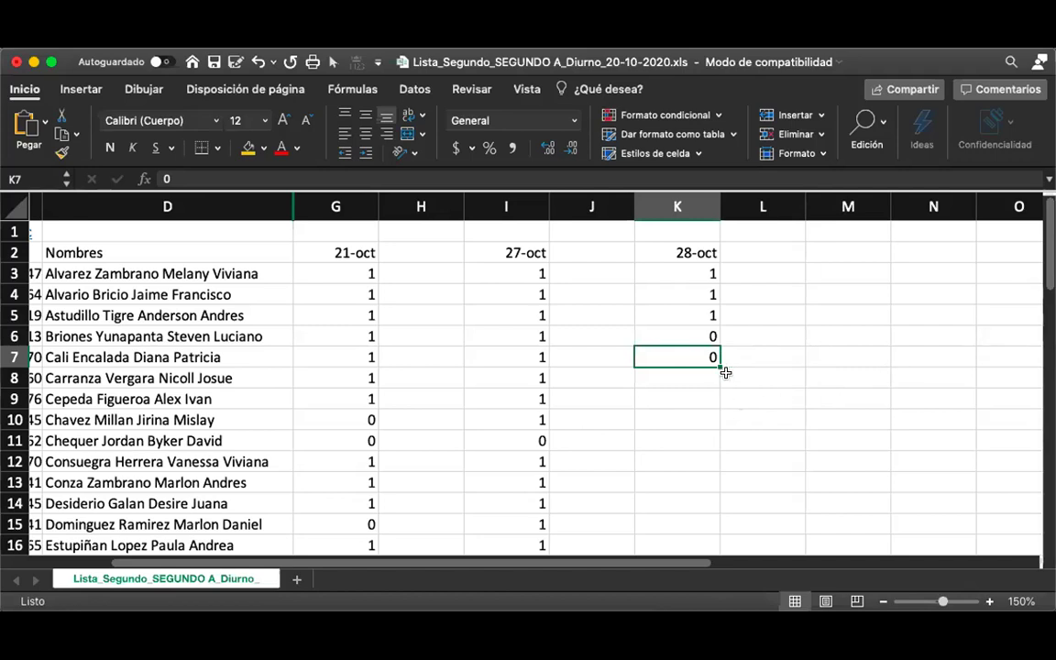
pyautogui.write('1')
pyautogui.press('Return')
pyautogui.hotkey('shift', 'space')
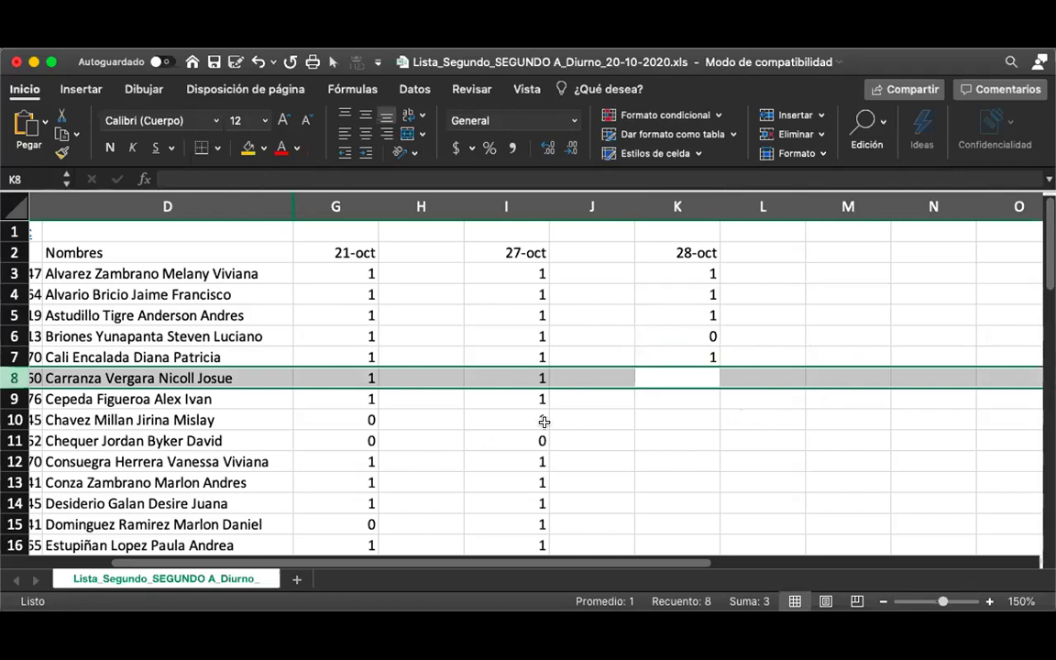
# - Recheck the 28-oct entries from row 3 down and correct the attendance in row 6 to 1
pyautogui.click(693, 279)
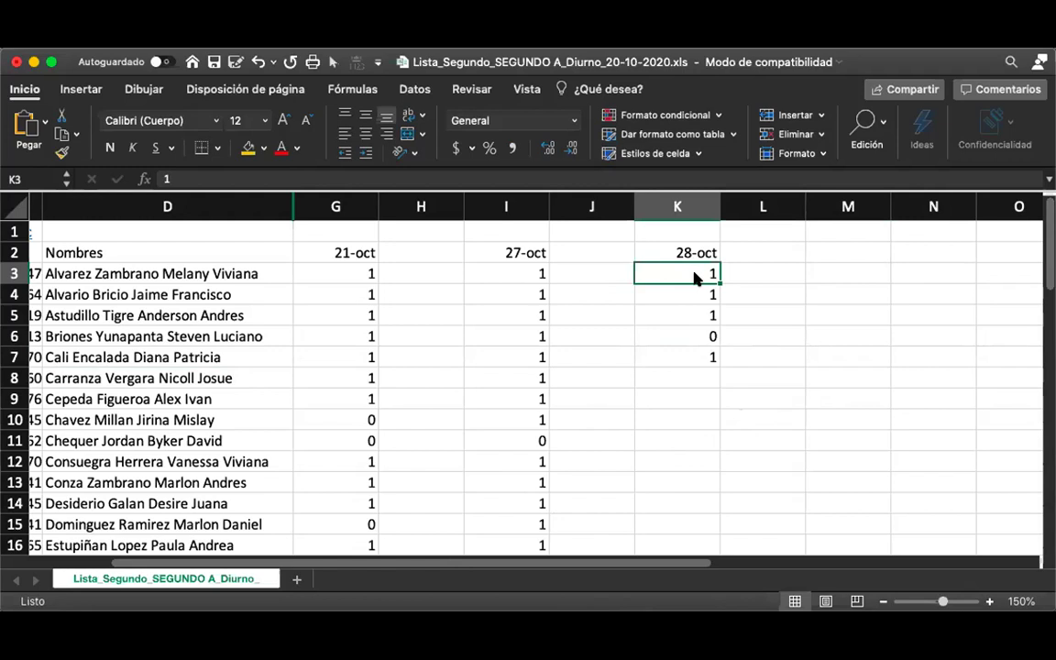
pyautogui.press('Down')
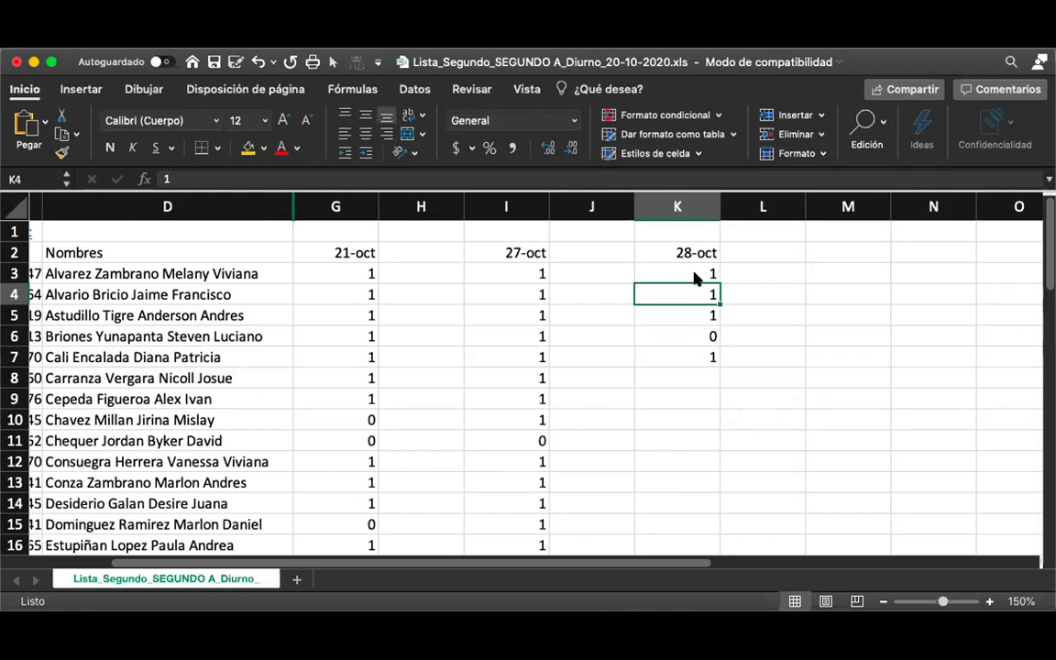
pyautogui.press('Down')
pyautogui.hotkey('shift', 'space')
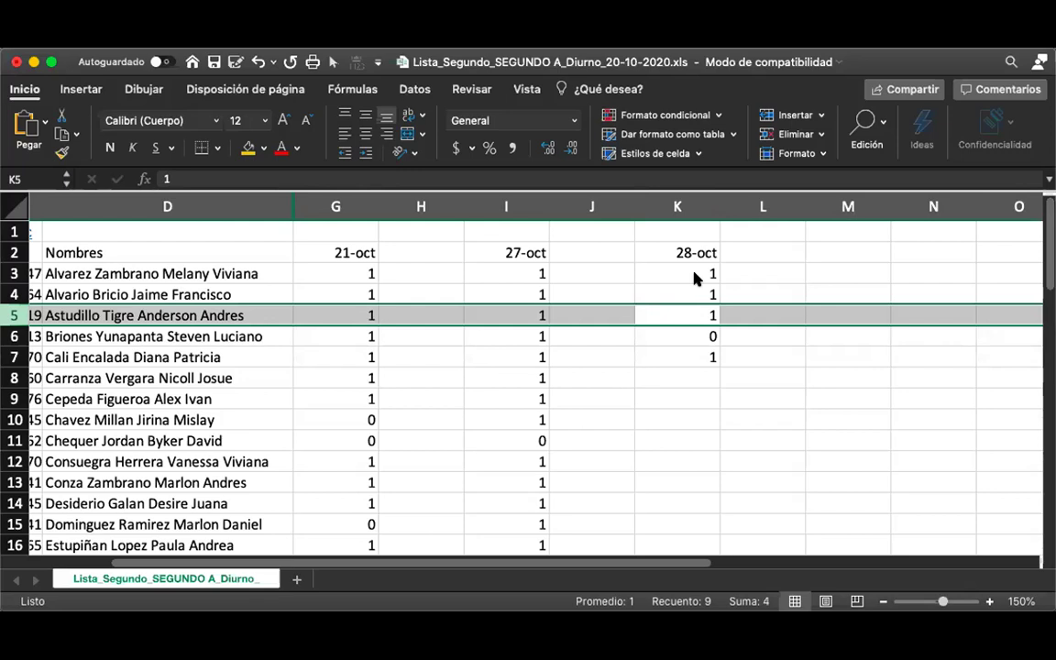
pyautogui.press('Down')
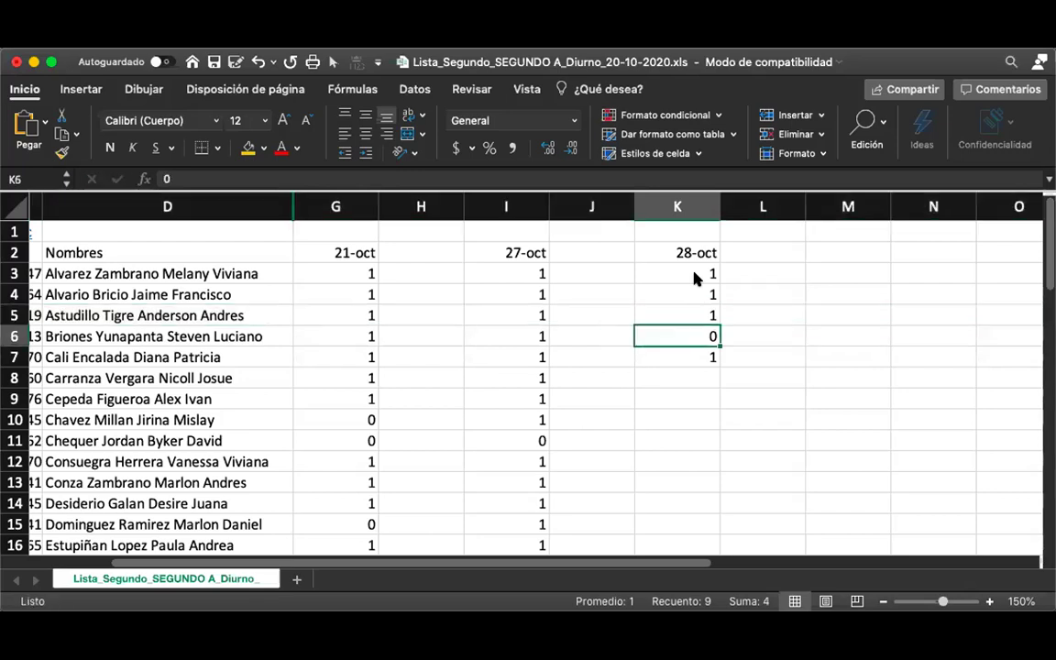
pyautogui.hotkey('shift', 'space')
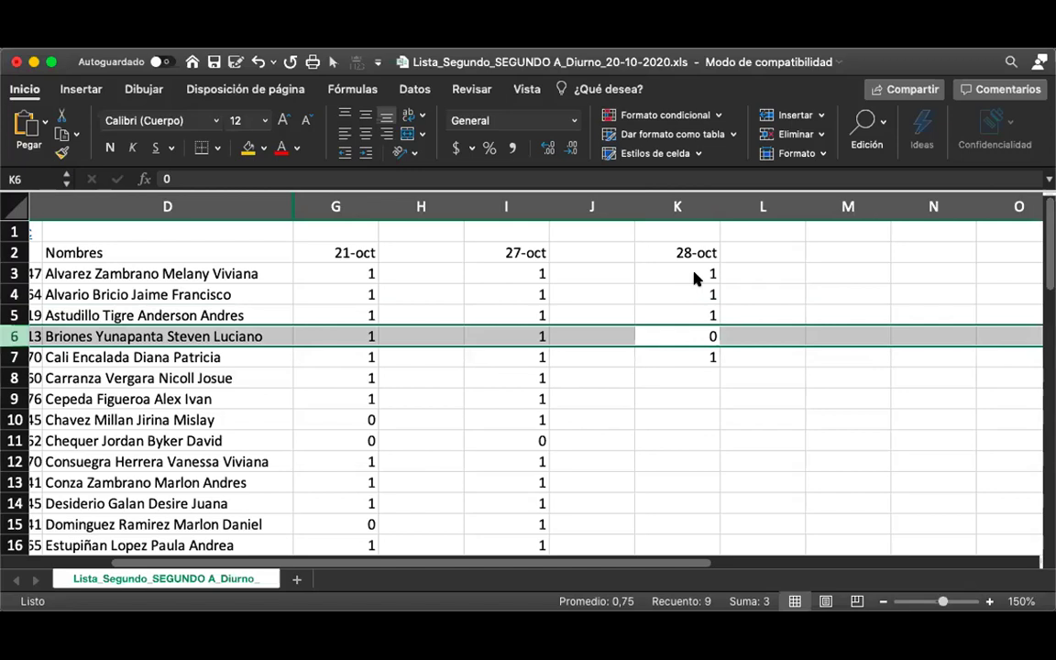
pyautogui.write('1')
pyautogui.press('Return')
# - Fill in the 28-oct attendance for rows 8 to 11 with 0, 1, 0 and 0
pyautogui.hotkey('shift', 'space')
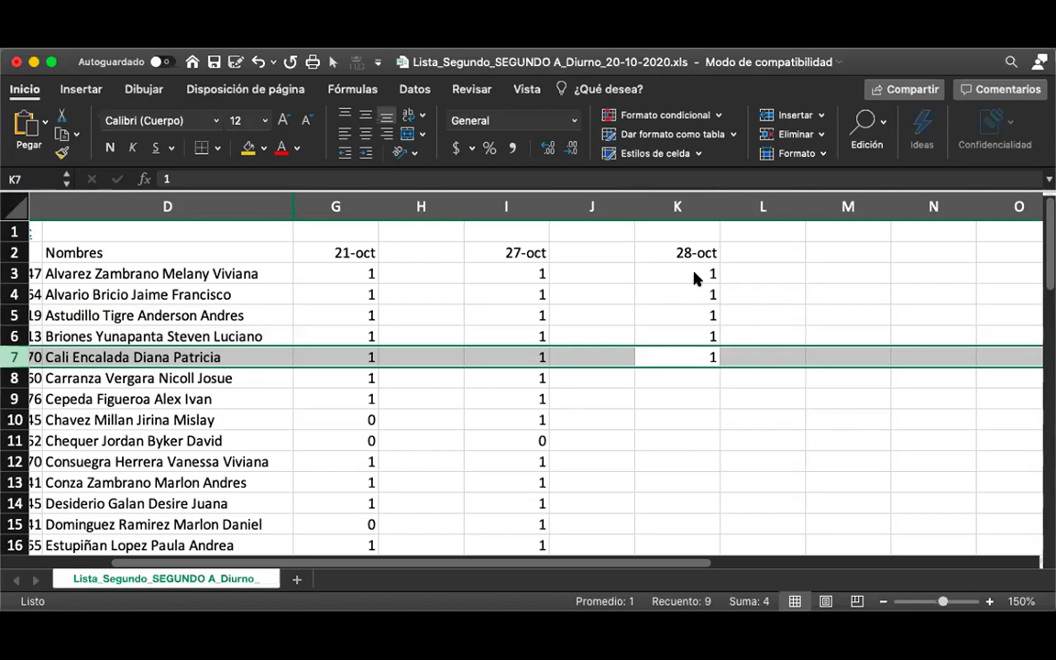
pyautogui.press('Down')
pyautogui.hotkey('shift', 'space')
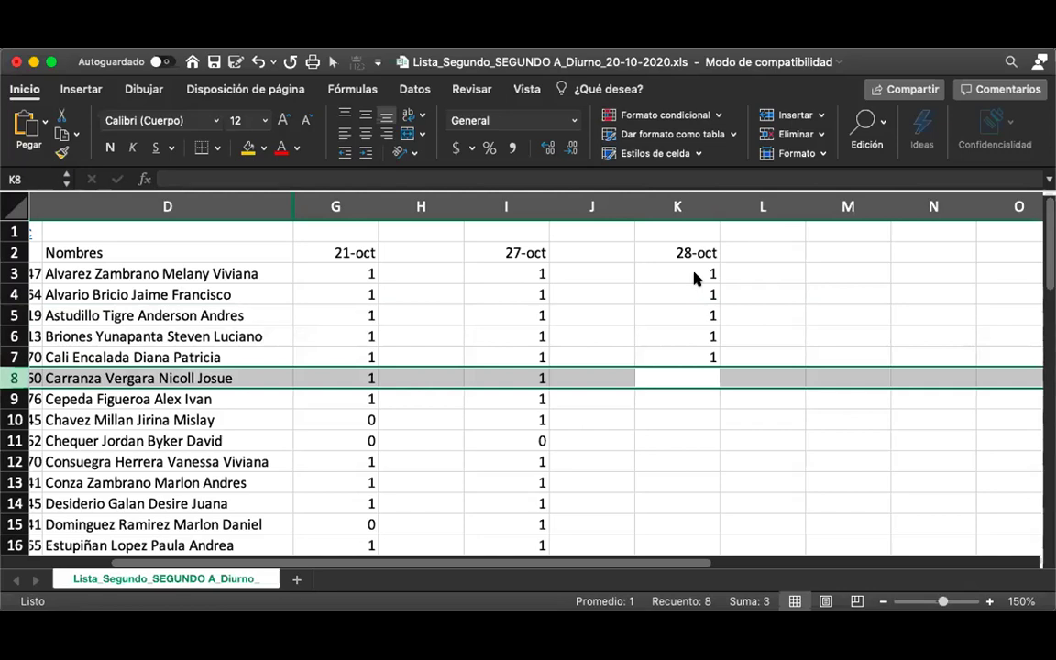
pyautogui.write('0')
pyautogui.press('Return')
pyautogui.hotkey('shift', 'space')
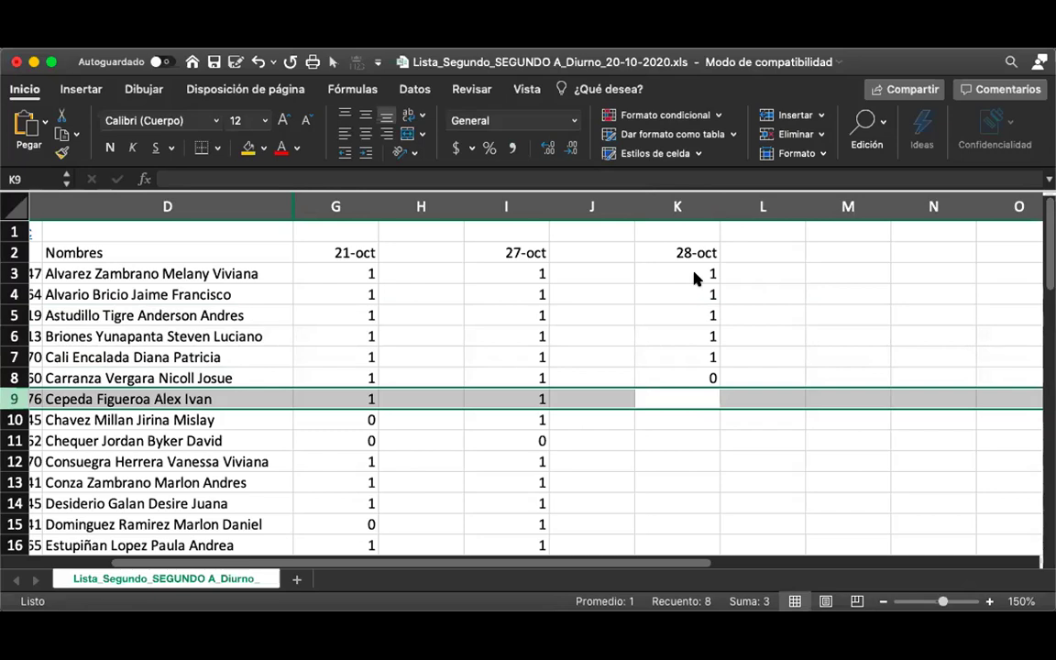
pyautogui.write('1')
pyautogui.press('Return')
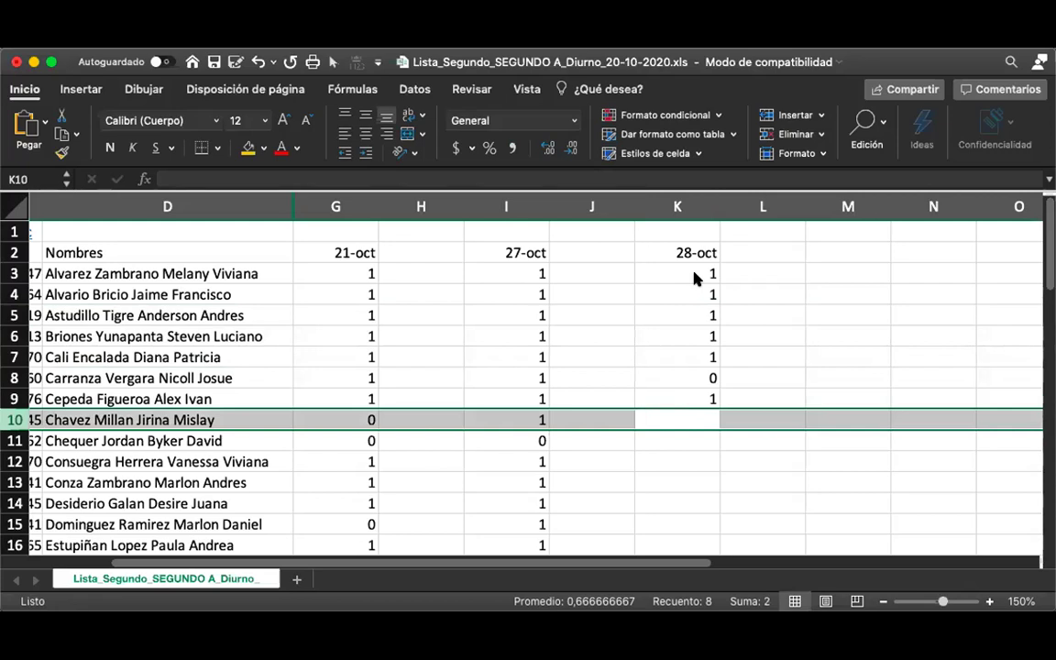
pyautogui.write('0')
pyautogui.press('Return')
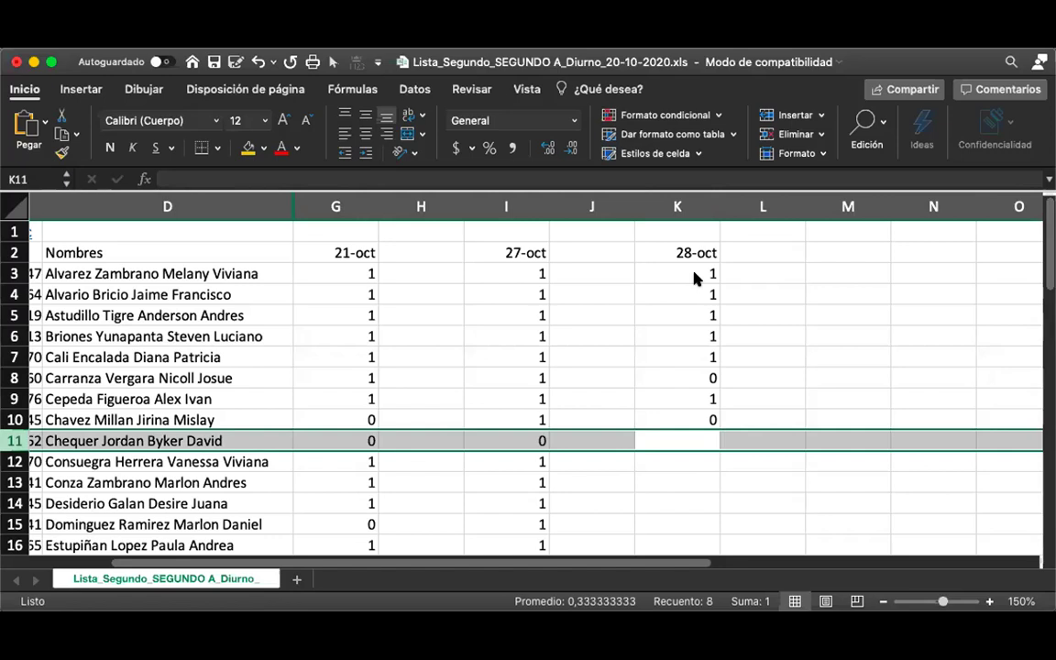
pyautogui.write('0')
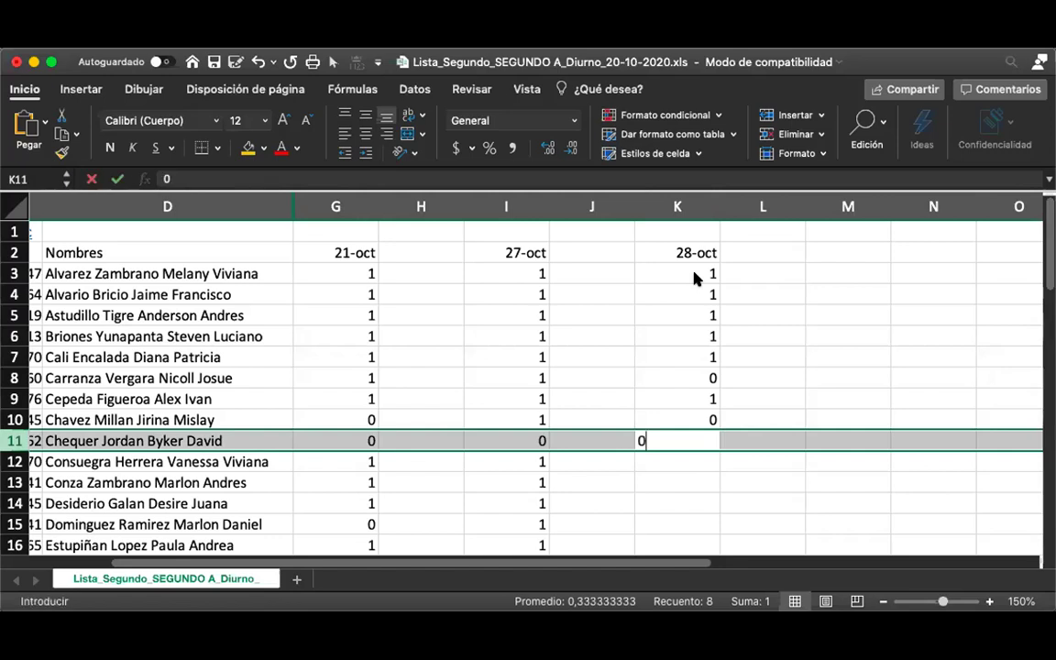
pyautogui.press('Return')
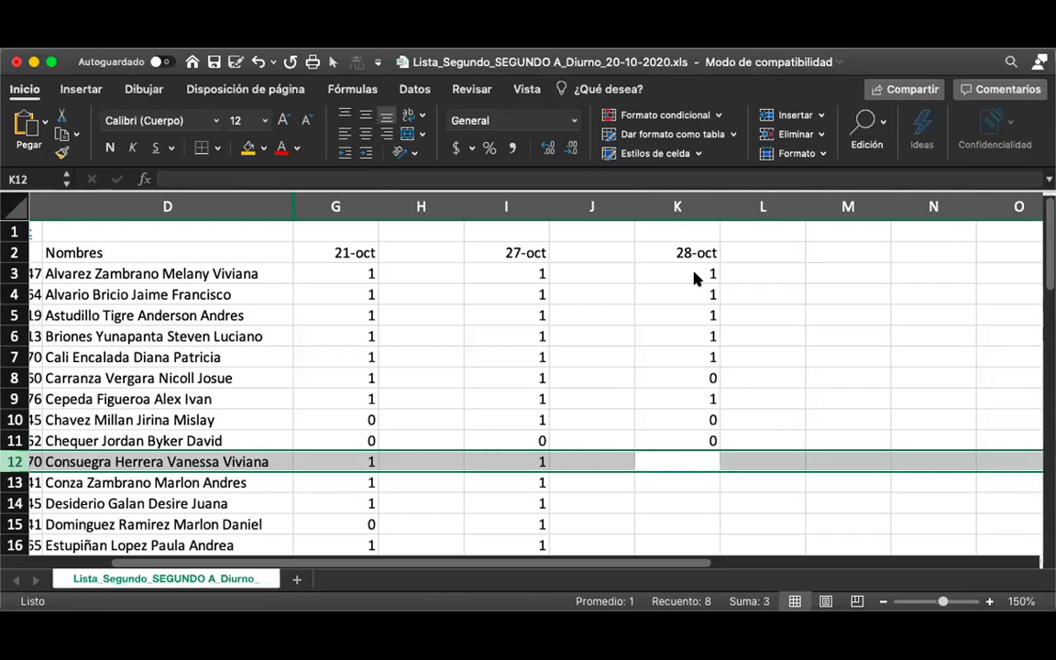
# - Mark attendance as 1 in the 28-oct column for the students in rows 12 to 16
pyautogui.write('1')
pyautogui.press('Return')
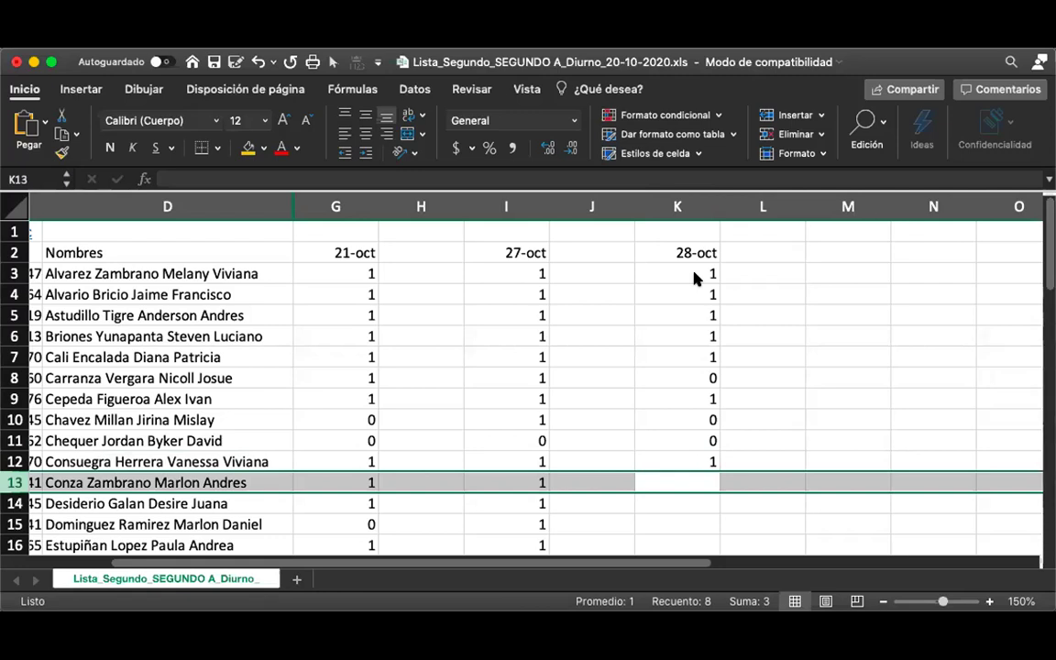
pyautogui.write('1')
pyautogui.press('Return')
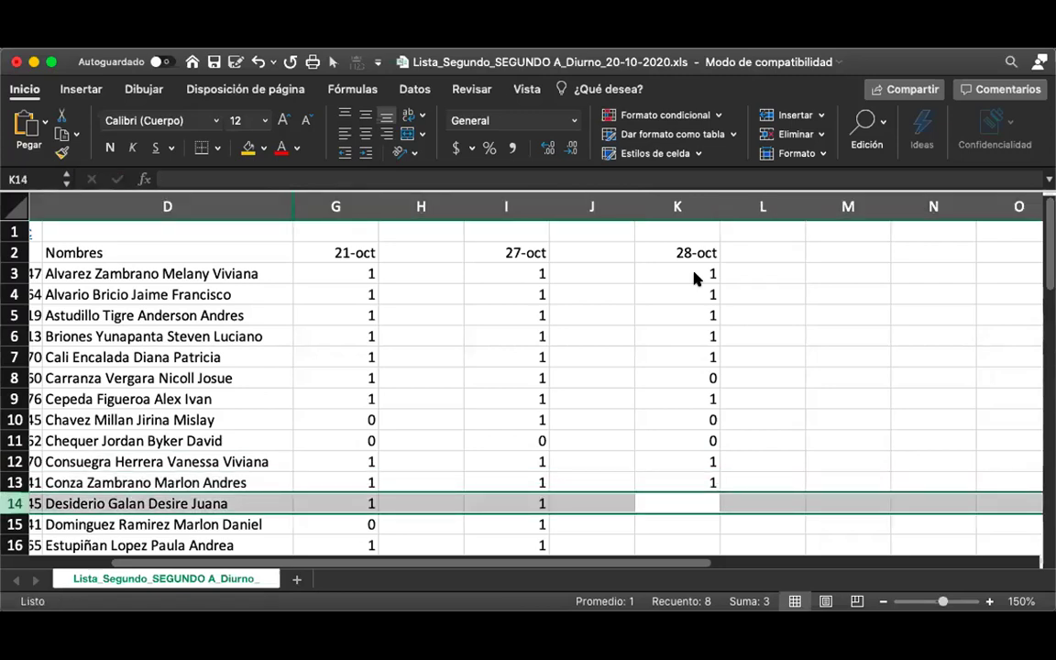
pyautogui.write('1')
pyautogui.press('Return')
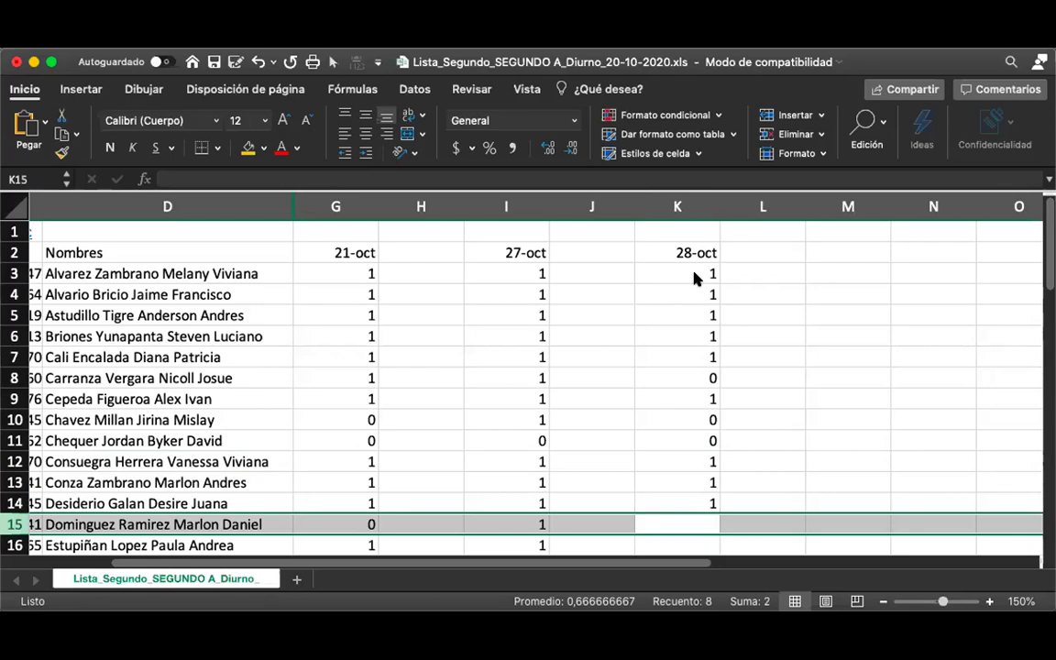
pyautogui.write('1')
pyautogui.press('Return')
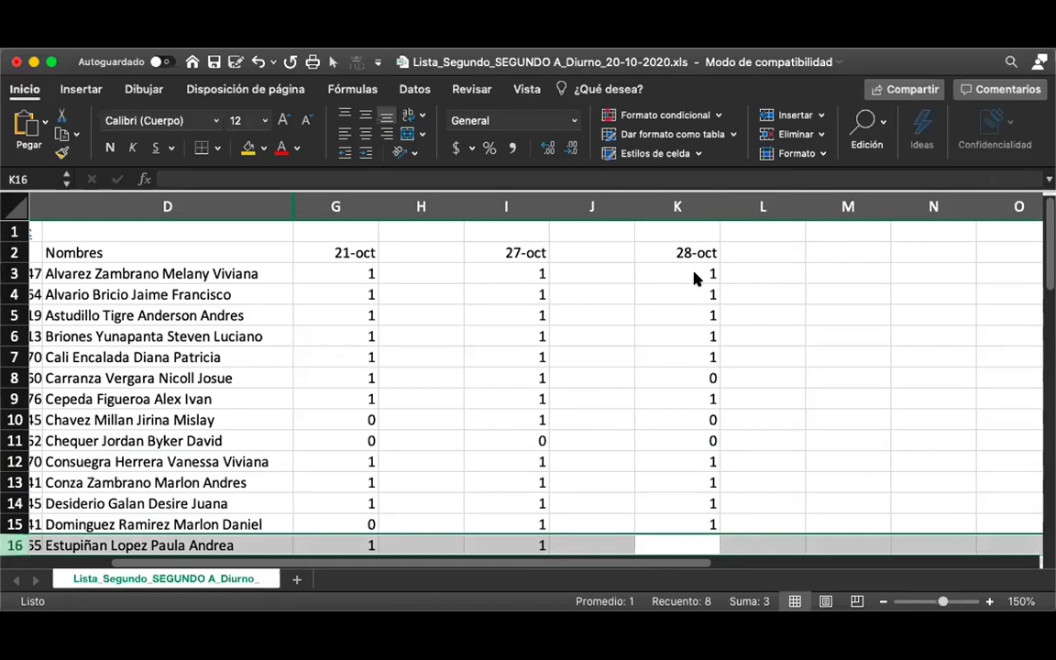
pyautogui.write('1')
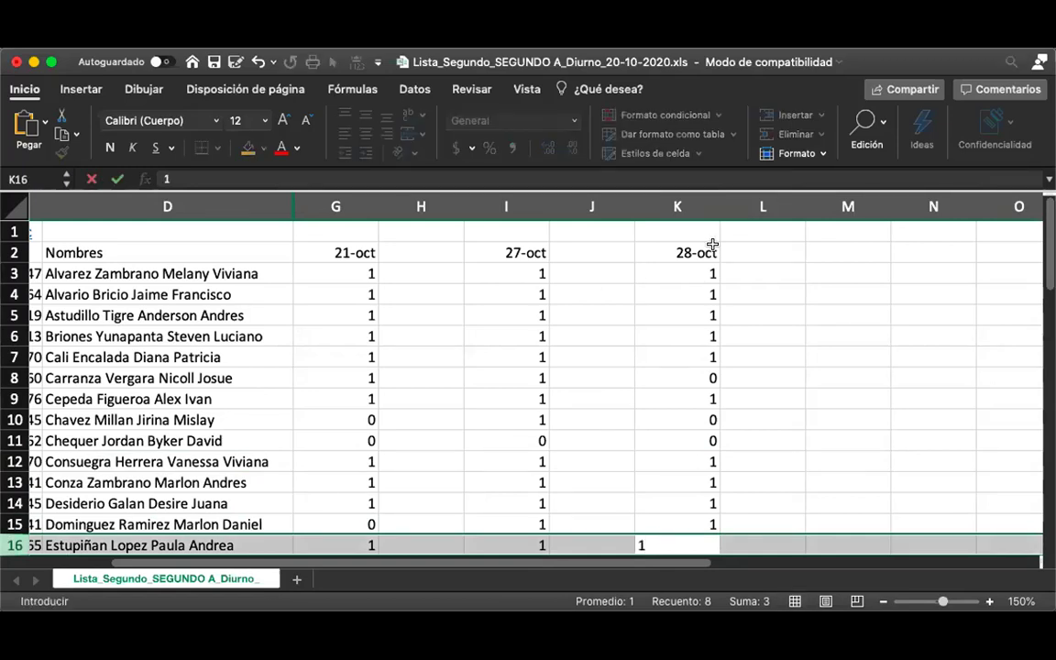
pyautogui.press('Return')
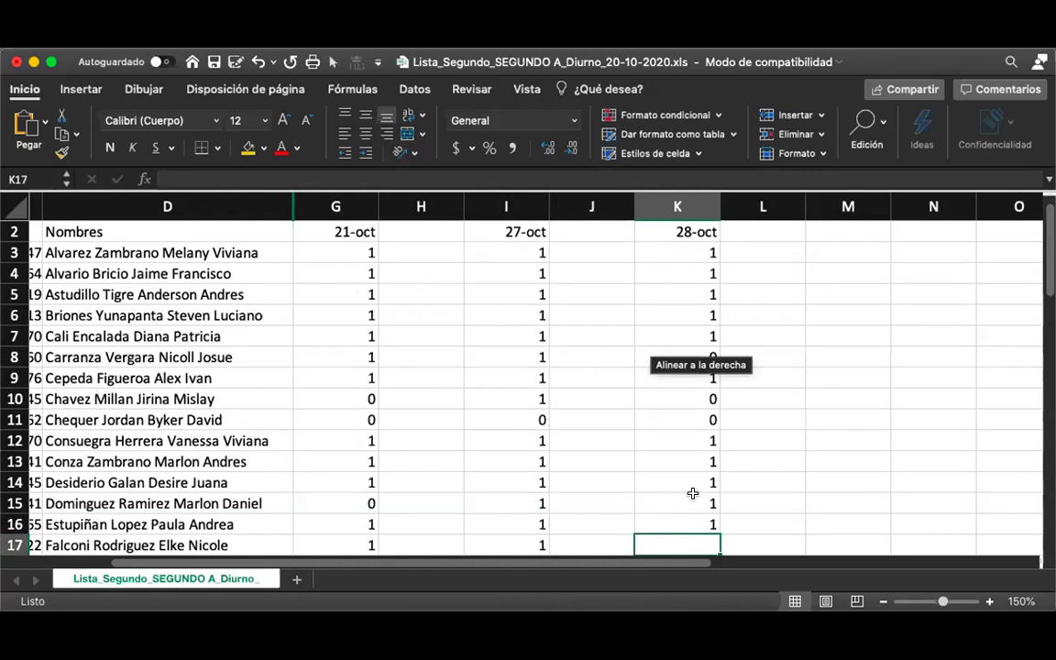
# - Record the 28-oct attendance as 1 for the student in row 17 and 0 for the one in row 18
pyautogui.hotkey('shift', 'space')
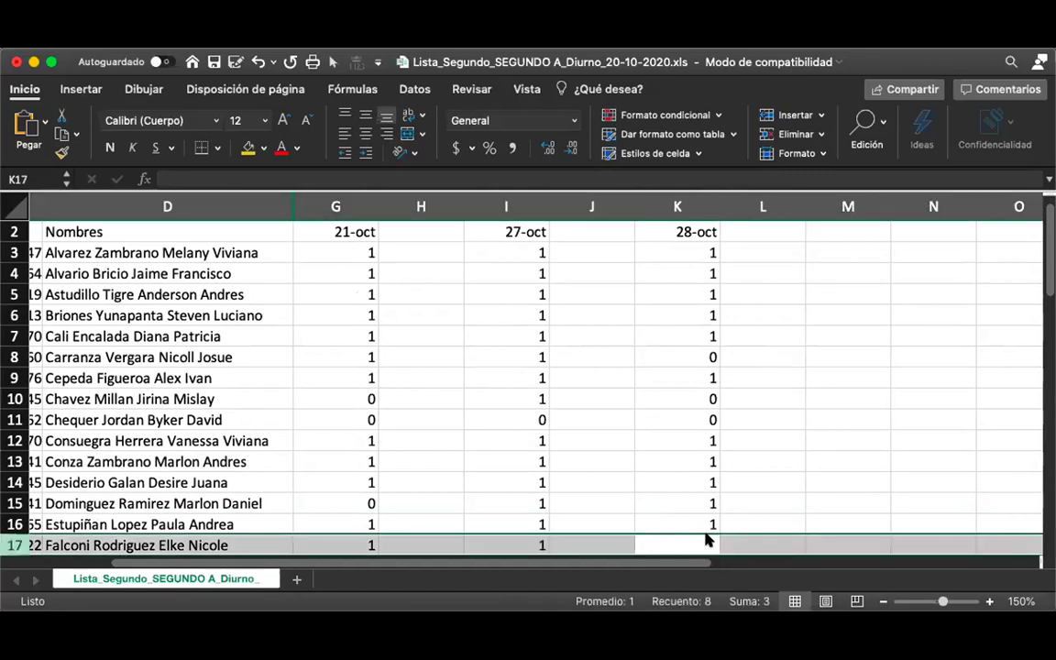
pyautogui.write('1')
pyautogui.press('Return')
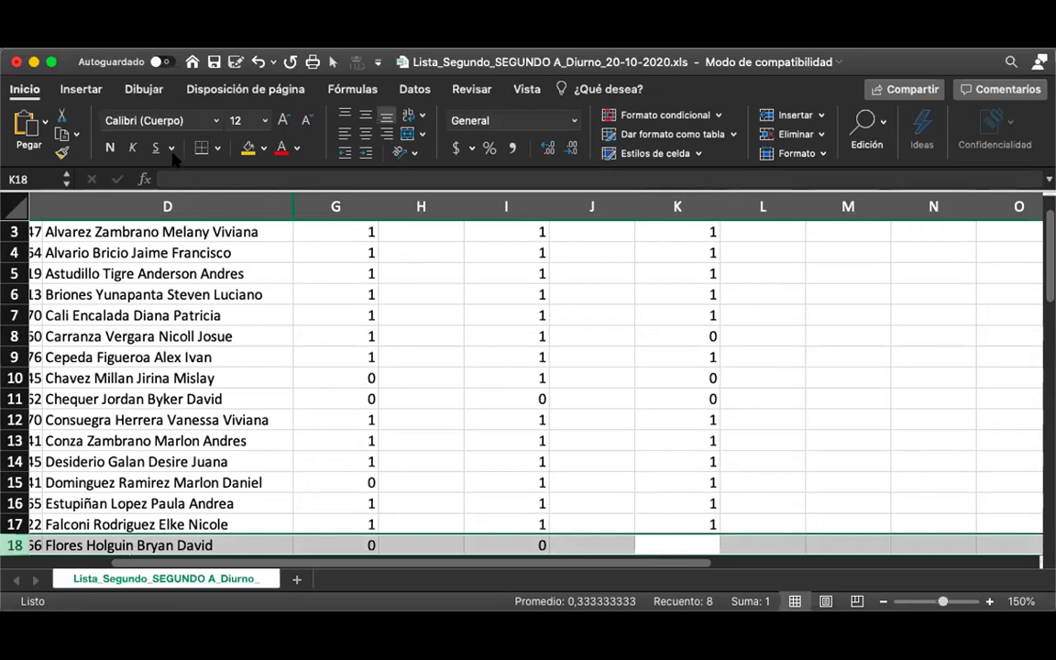
pyautogui.click(706, 524)
pyautogui.press('Up')
pyautogui.press('Down')
pyautogui.press('Down')
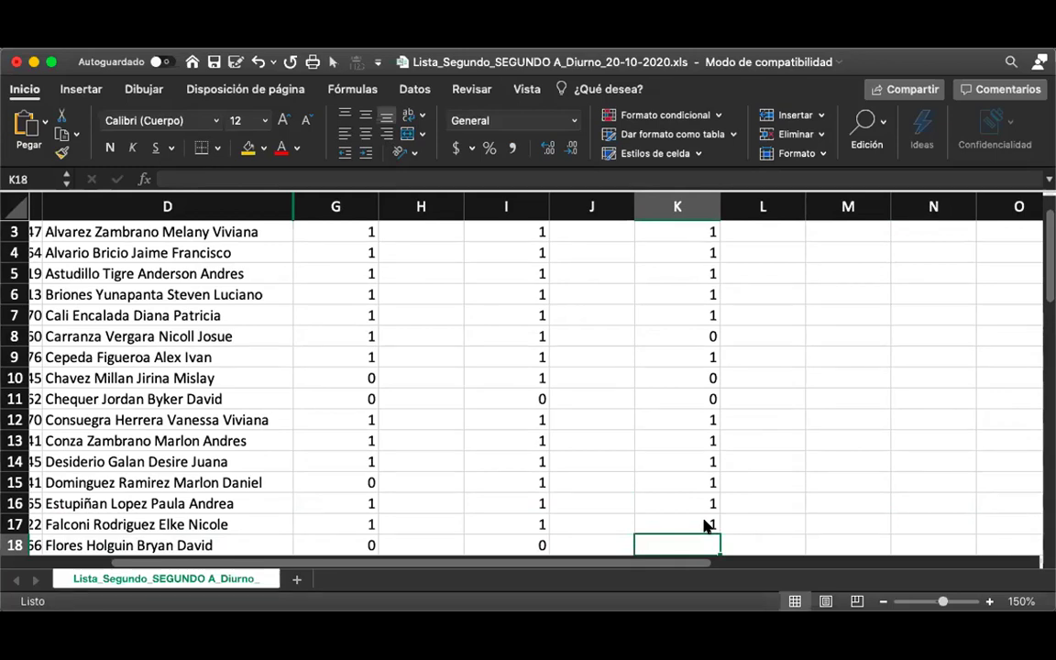
pyautogui.write('0')
pyautogui.press('Return')
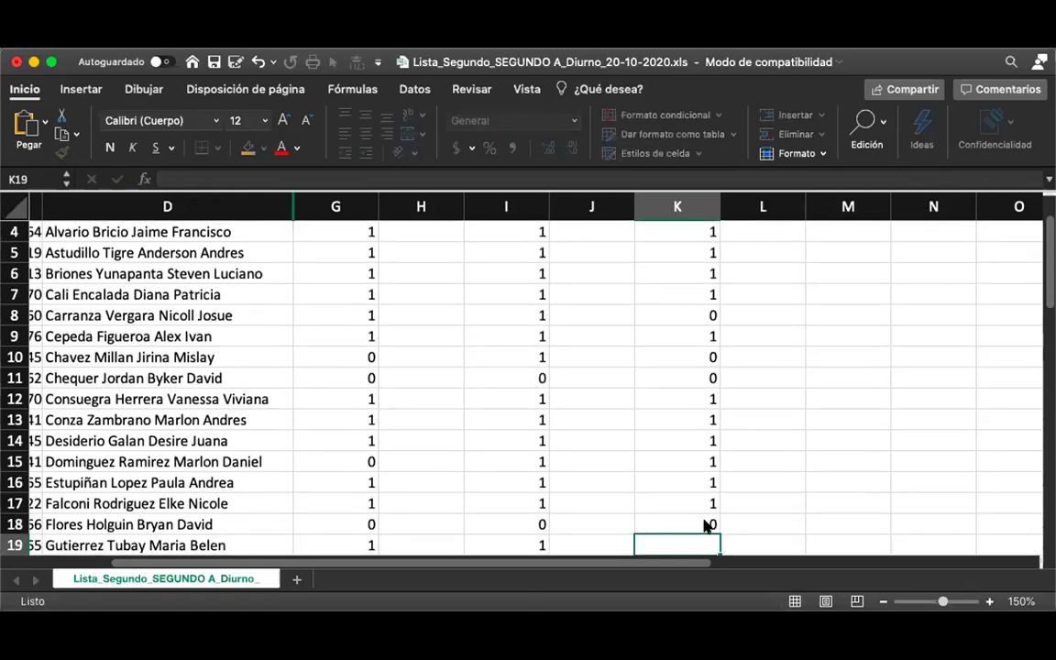
# - Mark attendance as 1 in the 28-oct column for the students in rows 19 to 21
pyautogui.hotkey('shift', 'space')
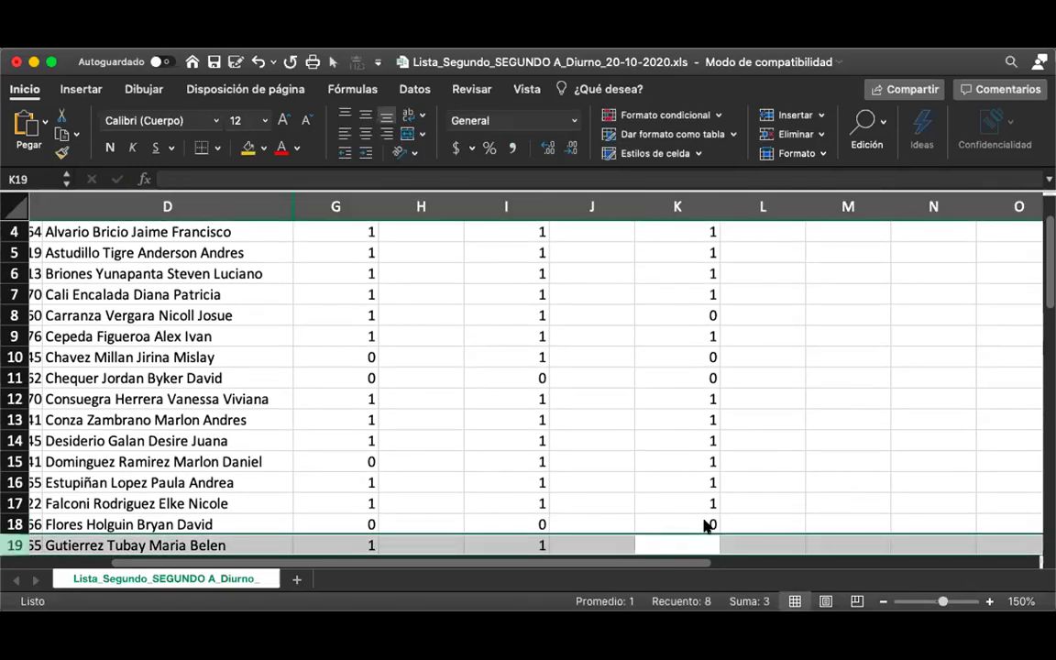
pyautogui.write('1')
pyautogui.press('Return')
pyautogui.hotkey('shift', 'space')
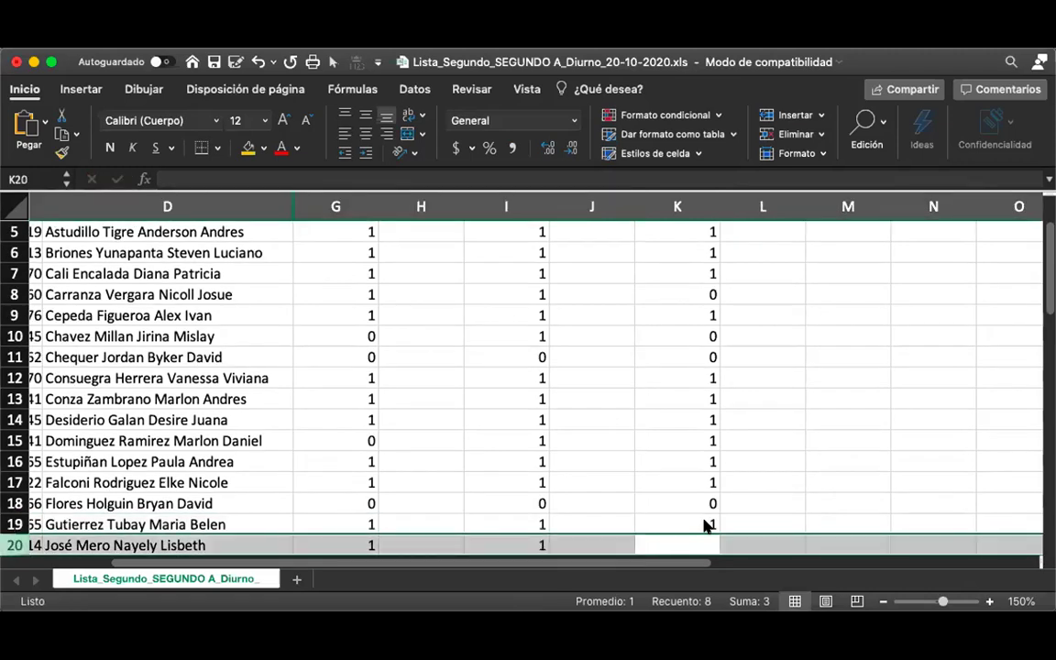
pyautogui.write('1')
pyautogui.press('Return')
pyautogui.hotkey('shift', 'space')
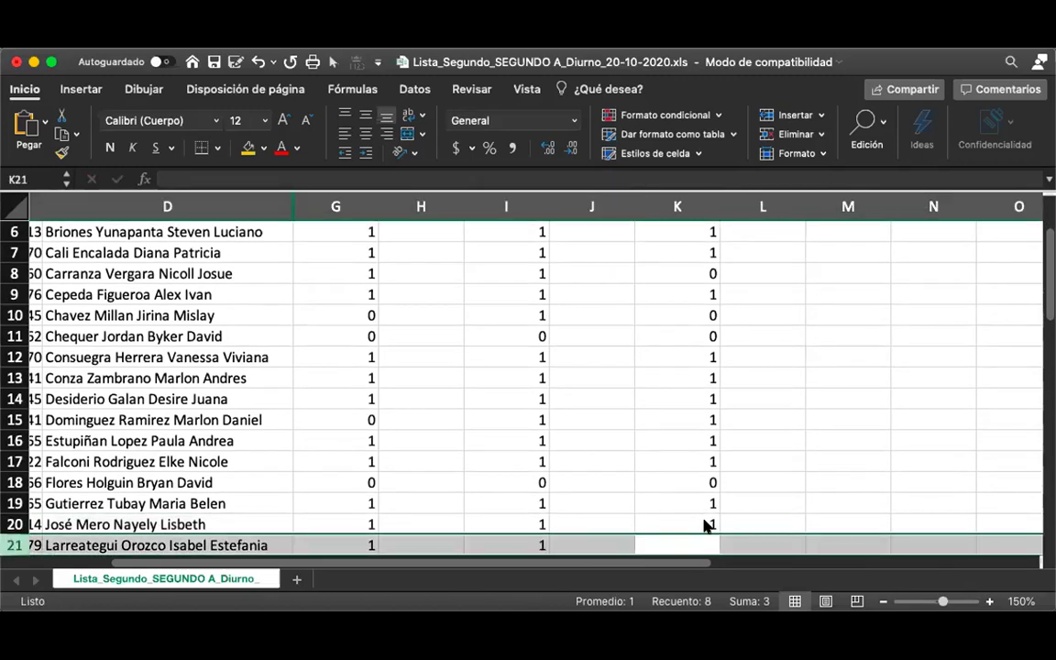
pyautogui.write('1')
pyautogui.press('Return')
# - Enter 1 as the 28-oct attendance for the students in rows 22 to 24
pyautogui.hotkey('shift', 'space')
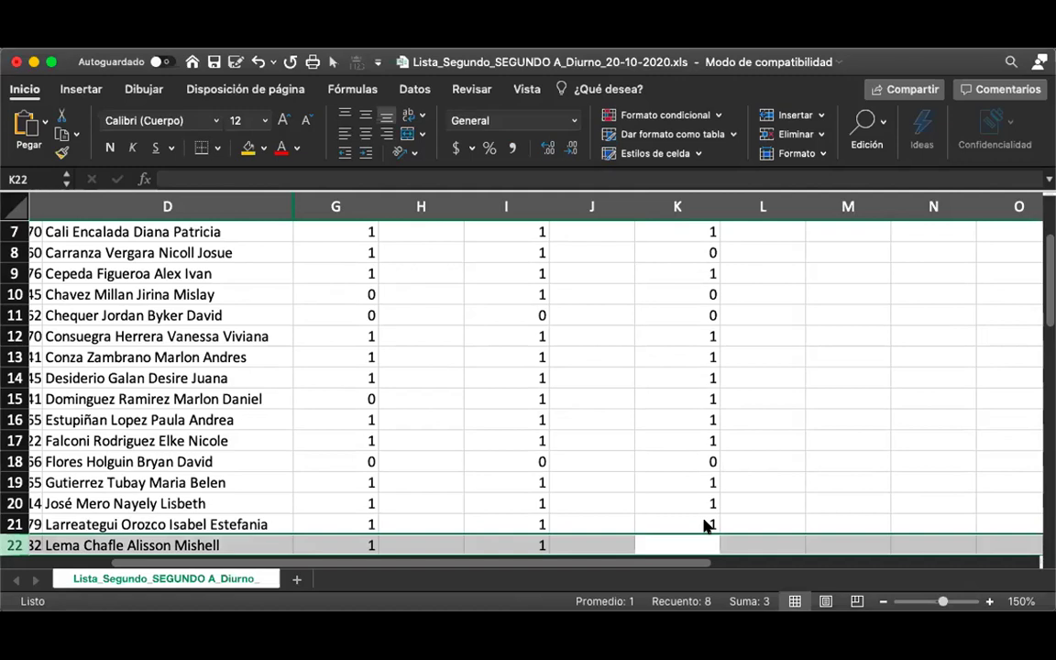
pyautogui.write('1')
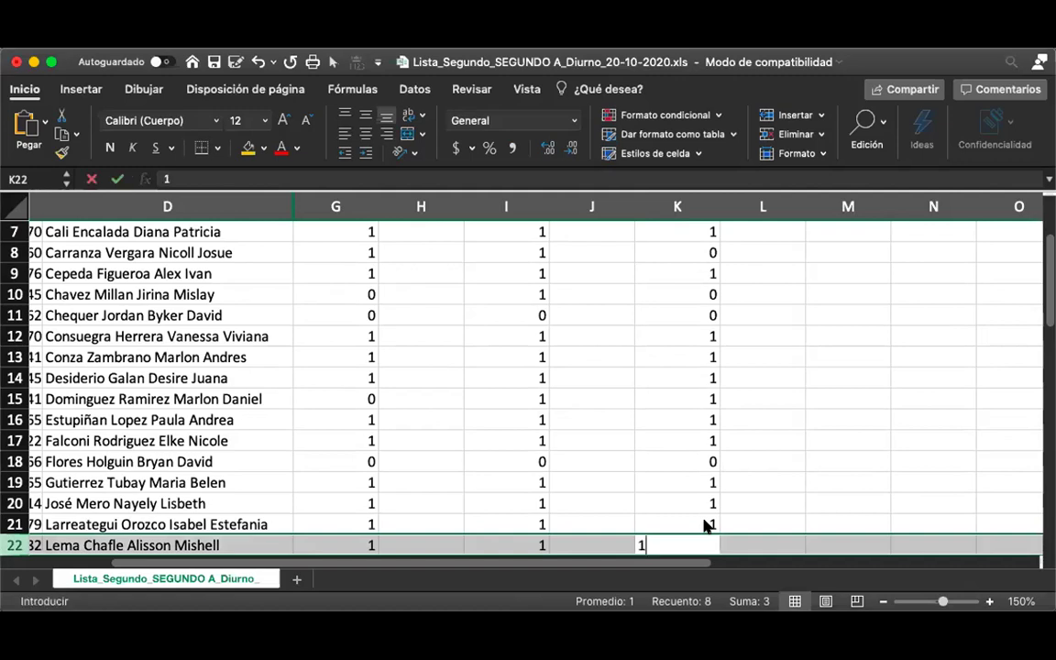
pyautogui.press('Return')
pyautogui.hotkey('shift', 'space')
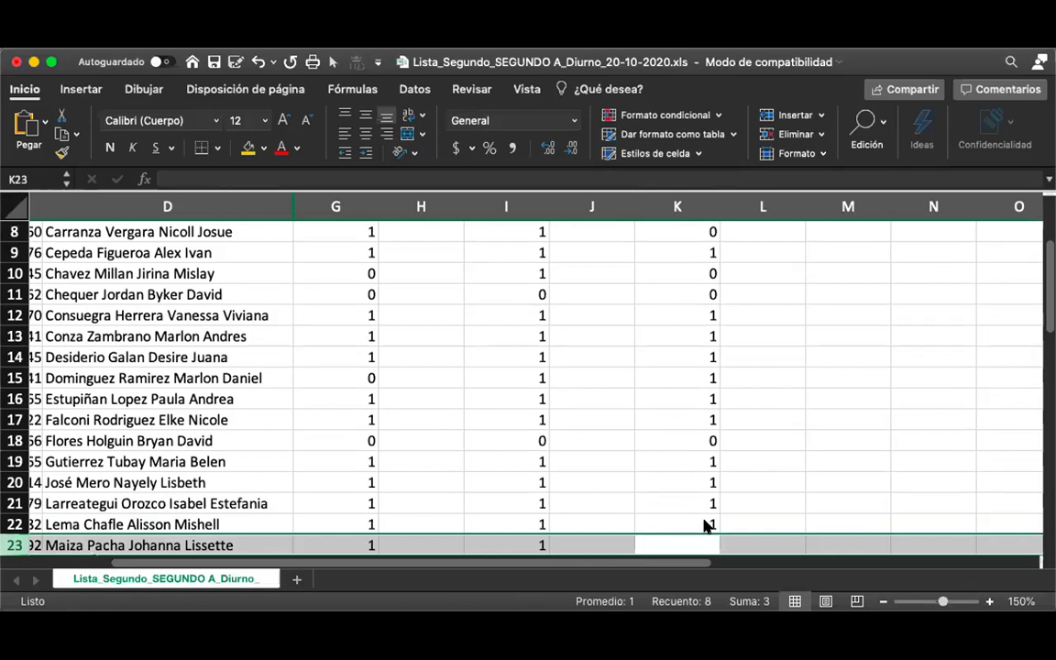
pyautogui.write('1')
pyautogui.press('Return')
pyautogui.hotkey('shift', 'space')
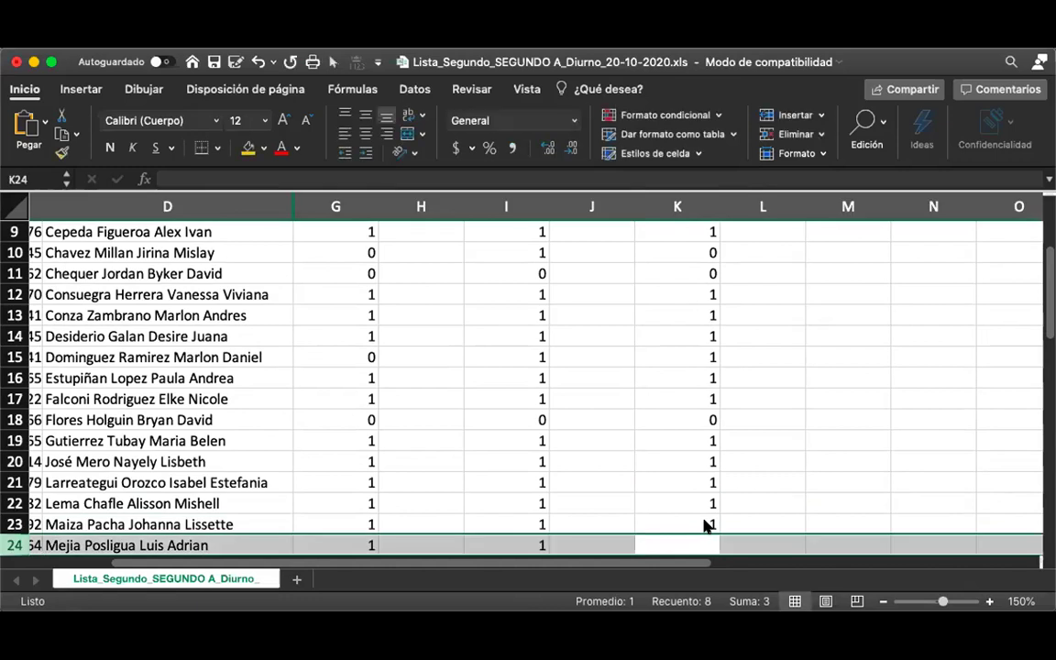
pyautogui.write('1')
pyautogui.press('Return')
# - Fill in the 28-oct attendance with 1 for each student in rows 25 to 27
pyautogui.hotkey('shift', 'space')
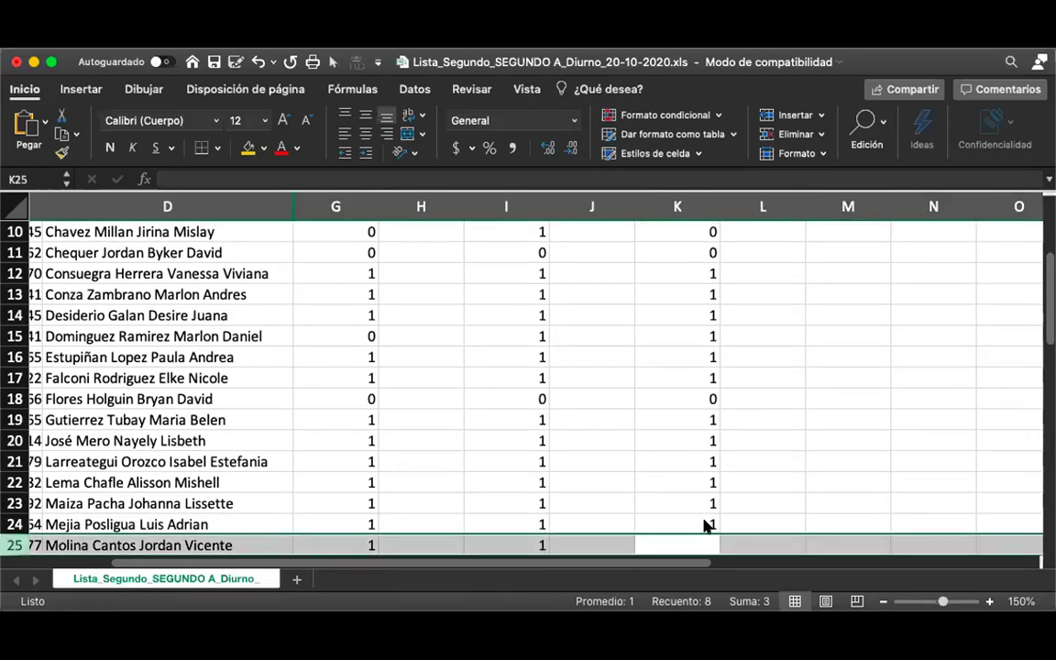
pyautogui.write('1')
pyautogui.press('Return')
pyautogui.hotkey('shift', 'space')
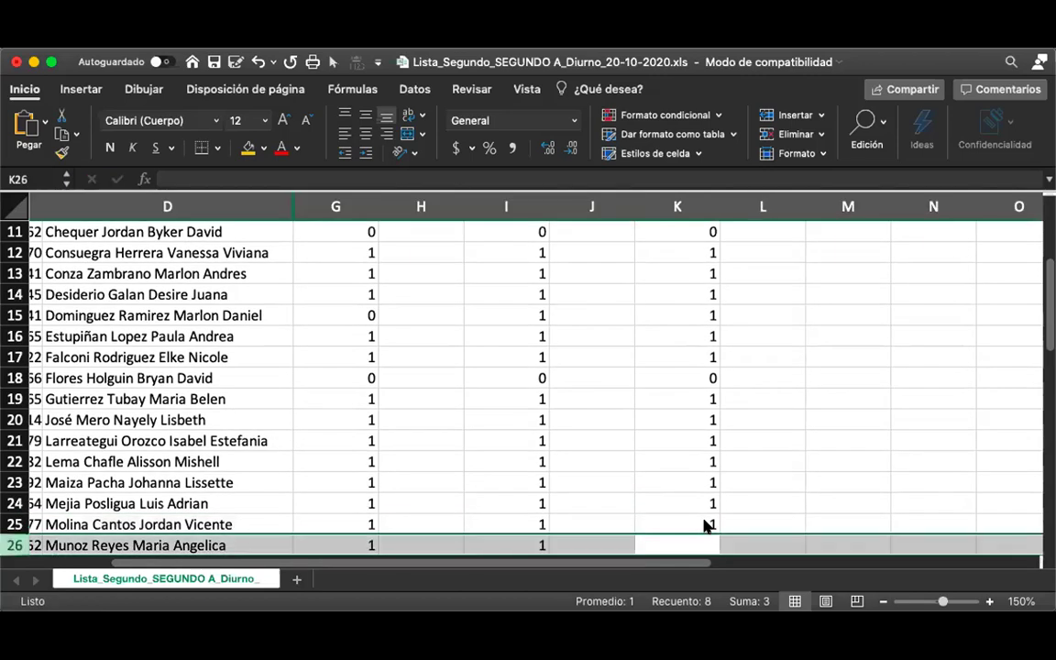
pyautogui.write('1')
pyautogui.press('Return')
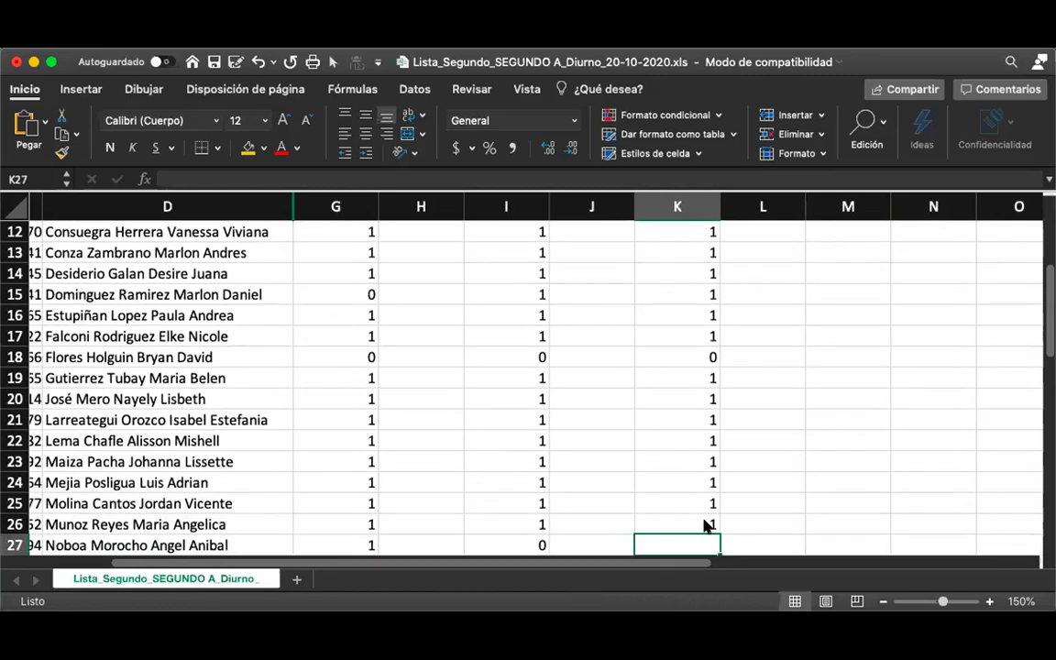
pyautogui.hotkey('shift', 'space')
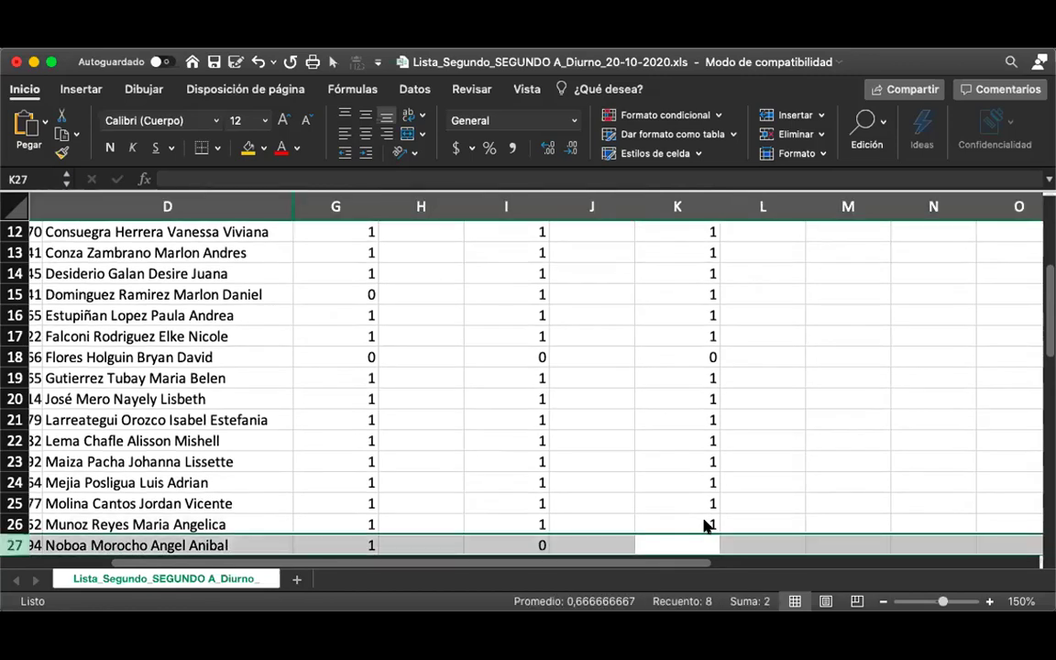
pyautogui.write('1')
pyautogui.press('Return')
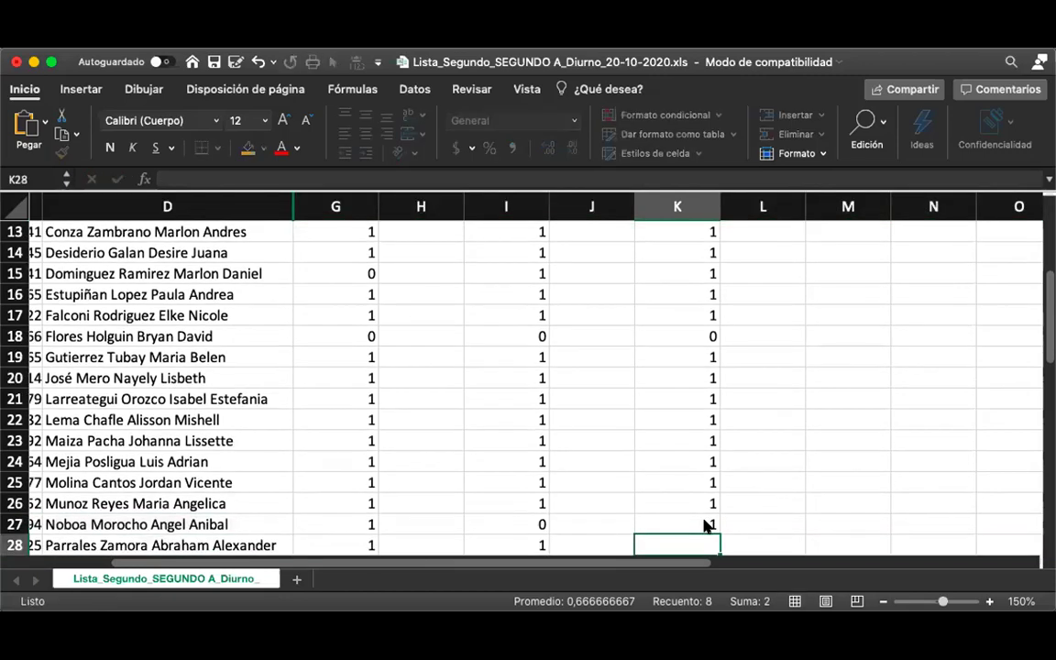
# - Recheck the 28-oct entry in row 27, and fill in rows 28 and 29 with 1 and 0
pyautogui.click(705, 525)
pyautogui.press('Return')
pyautogui.click(706, 524)
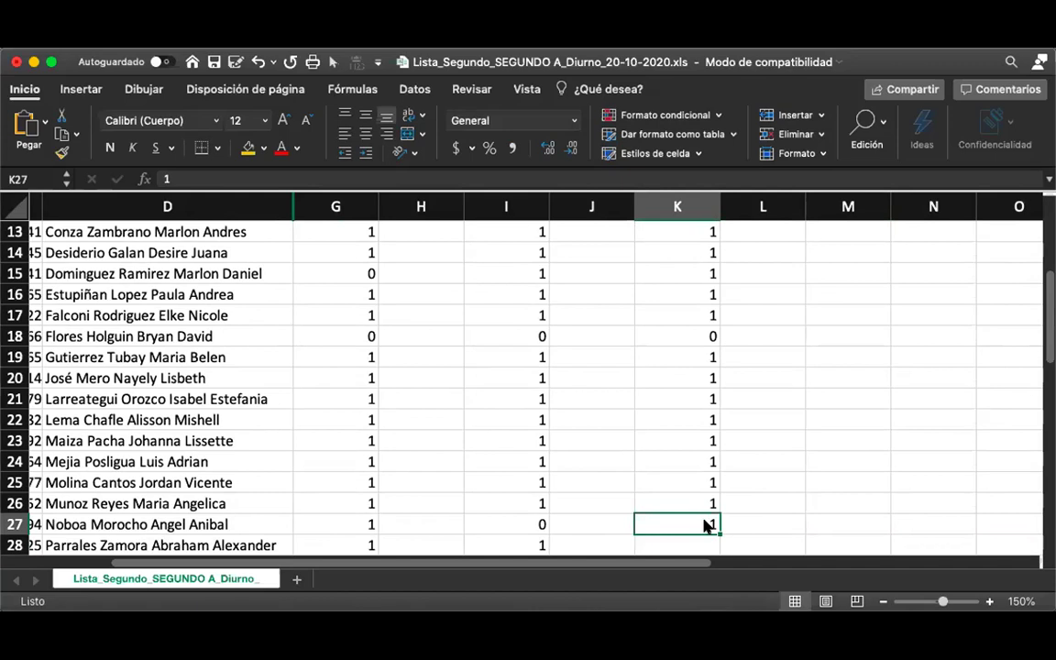
pyautogui.press('Return')
pyautogui.hotkey('shift', 'space')
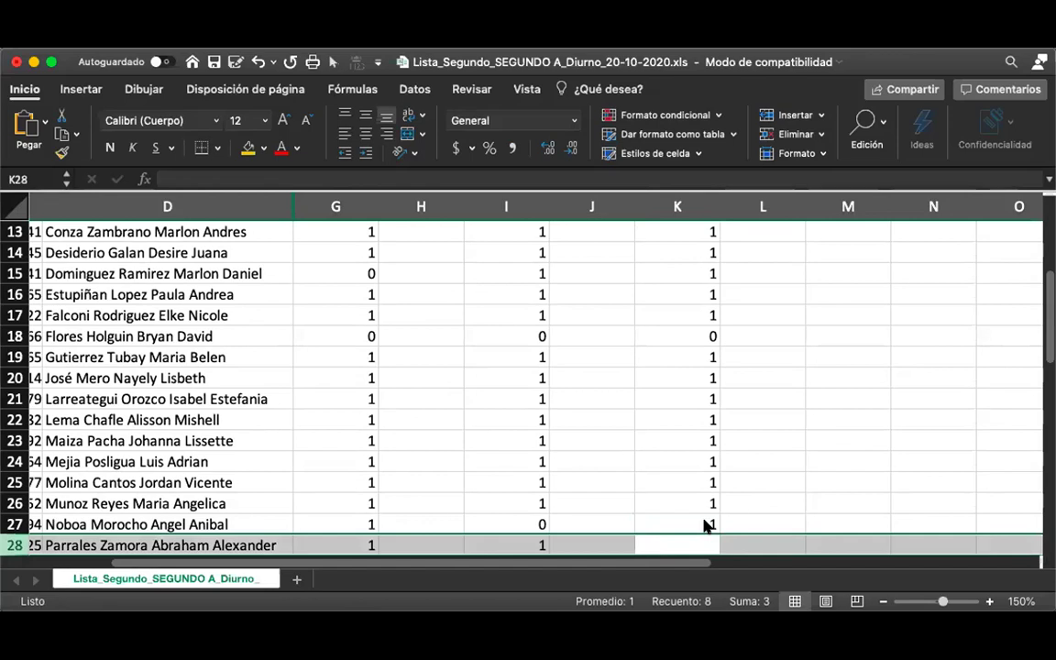
pyautogui.press('Down')
pyautogui.hotkey('shift', 'space')
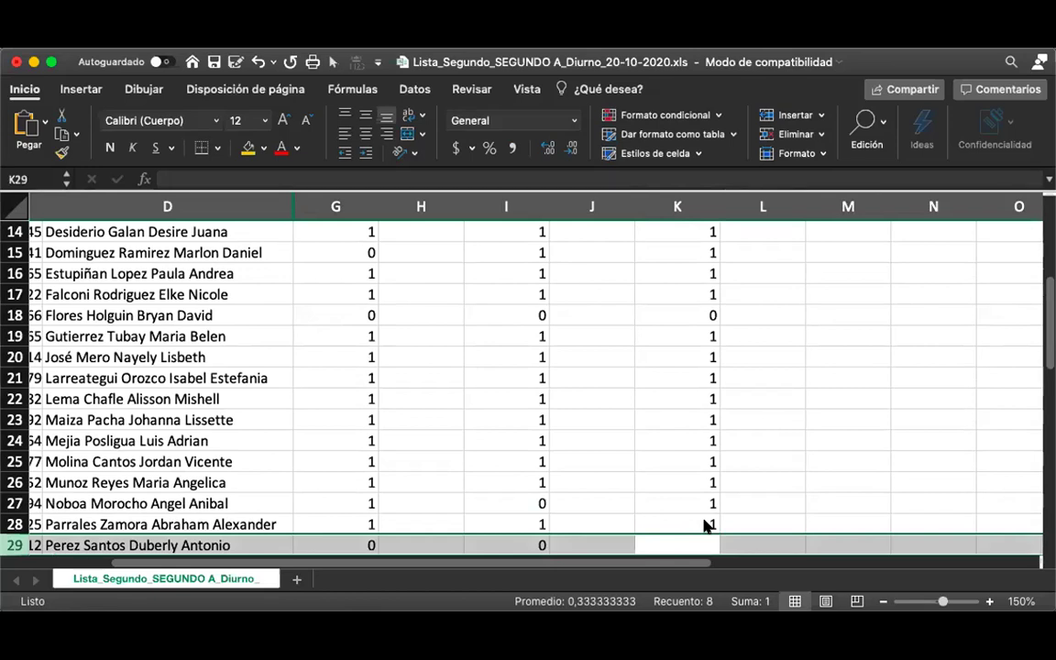
pyautogui.write('0')
pyautogui.press('Down')
pyautogui.press('Down')
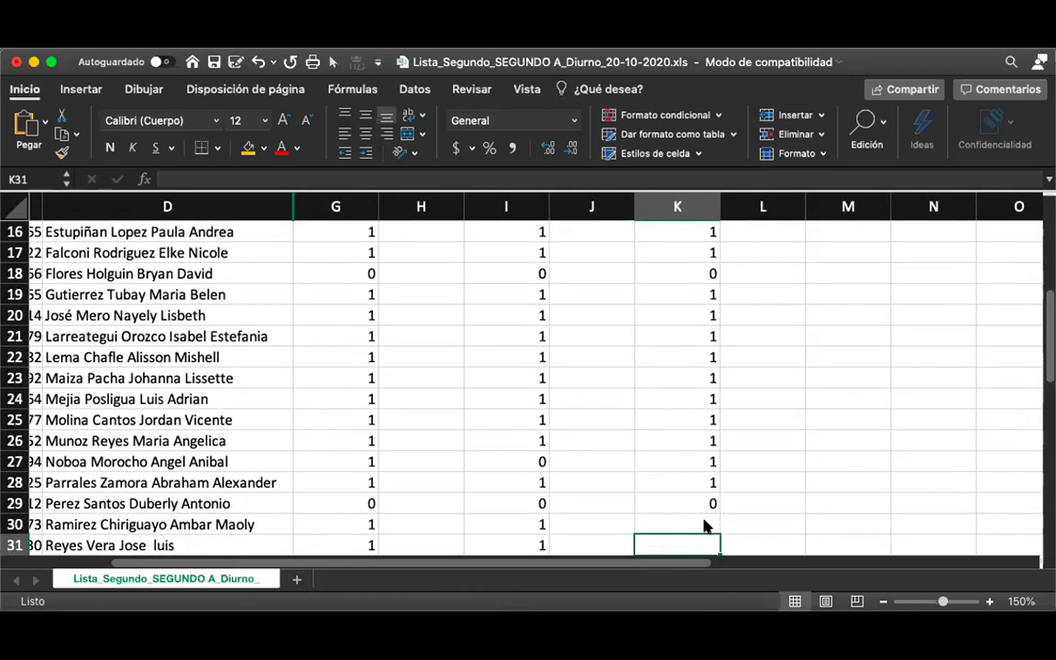
# - Record the 28-oct attendance for the students in rows 30 and 31 as 1 and 0
pyautogui.press('Up')
pyautogui.hotkey('shift', 'space')
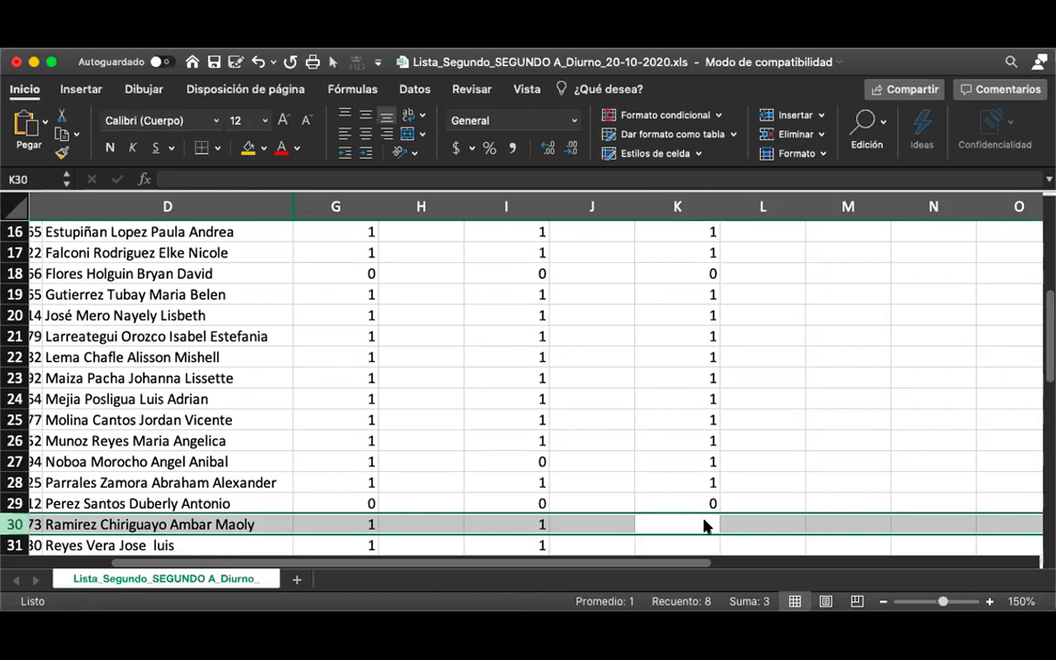
pyautogui.write('1')
pyautogui.press('Down')
pyautogui.hotkey('shift', 'space')
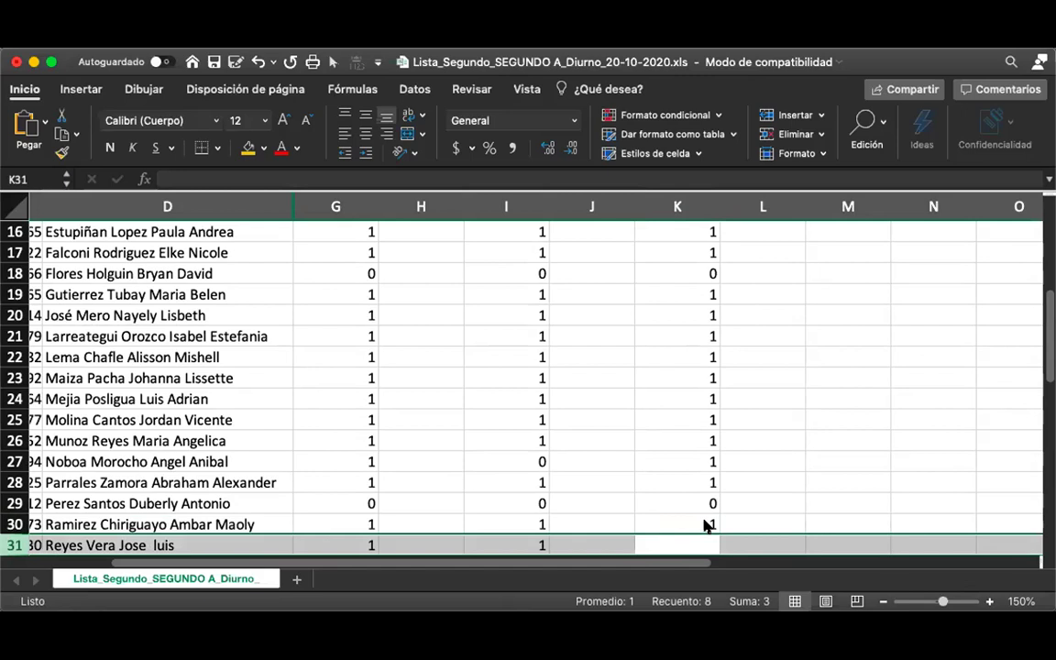
pyautogui.write('0')
pyautogui.press('Down')
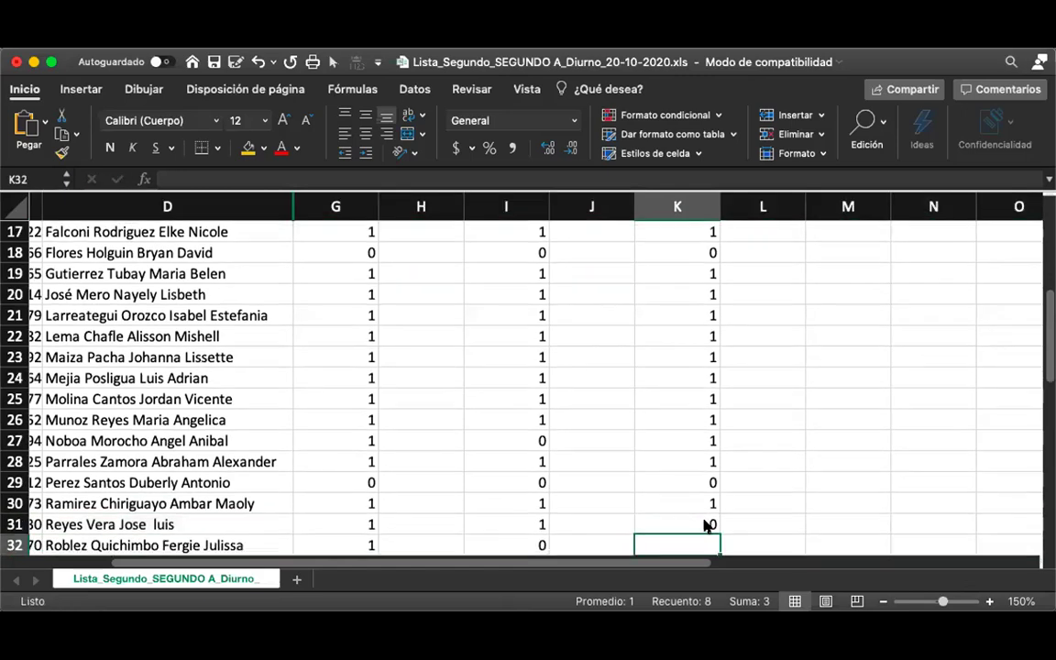
# - Enter the 28-oct attendance for rows 32 and 33 as 1 and 0
pyautogui.hotkey('shift', 'space')
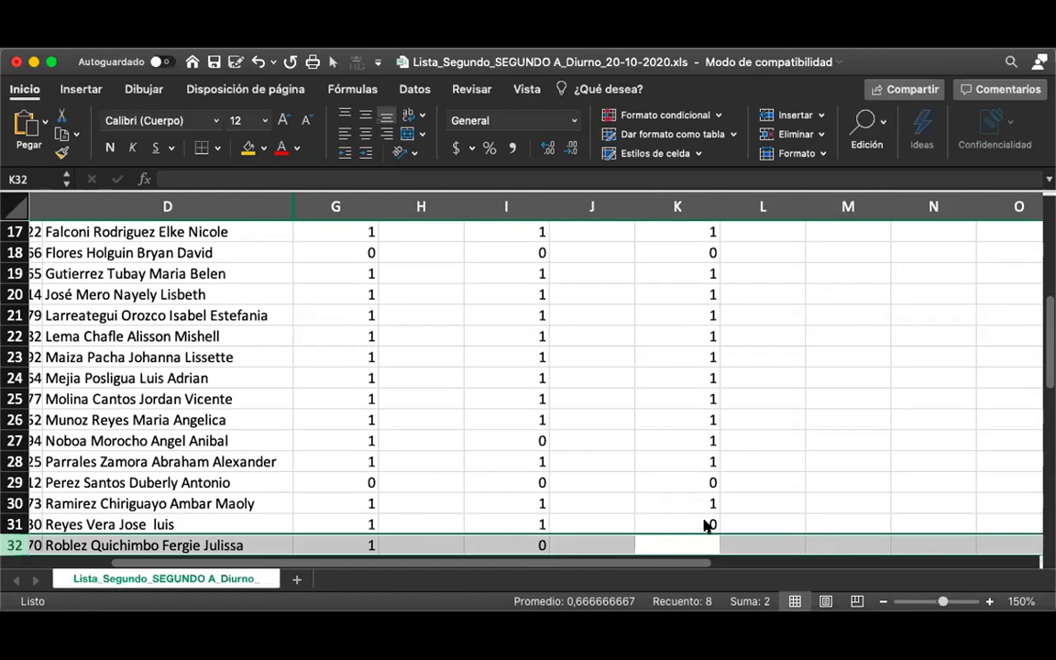
pyautogui.write('1')
pyautogui.press('Down')
pyautogui.hotkey('shift', 'space')
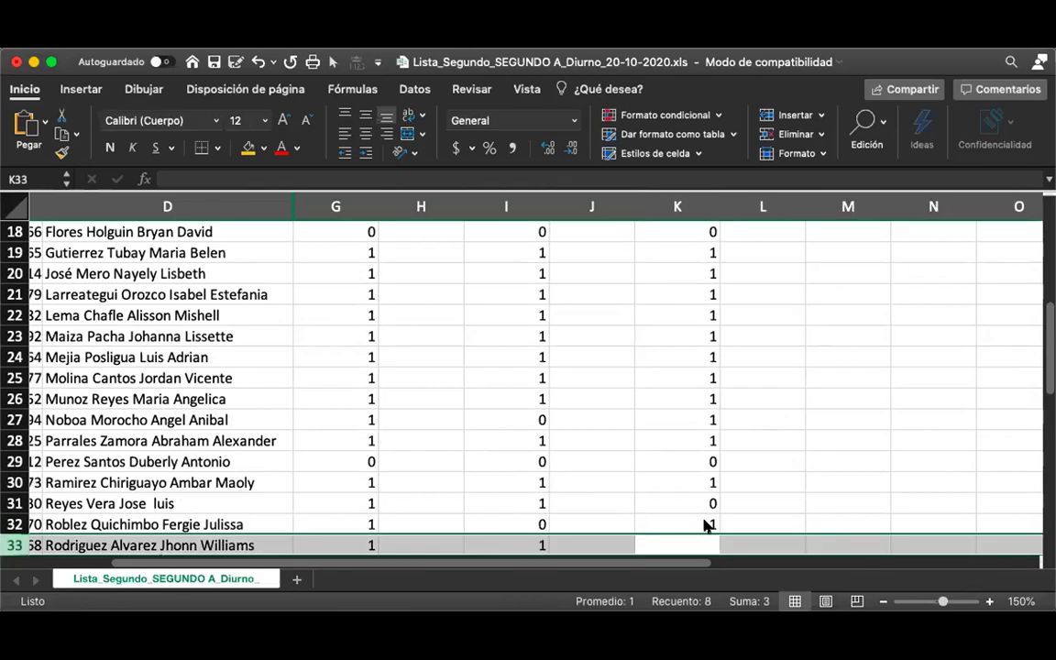
pyautogui.write('0')
pyautogui.press('Down')
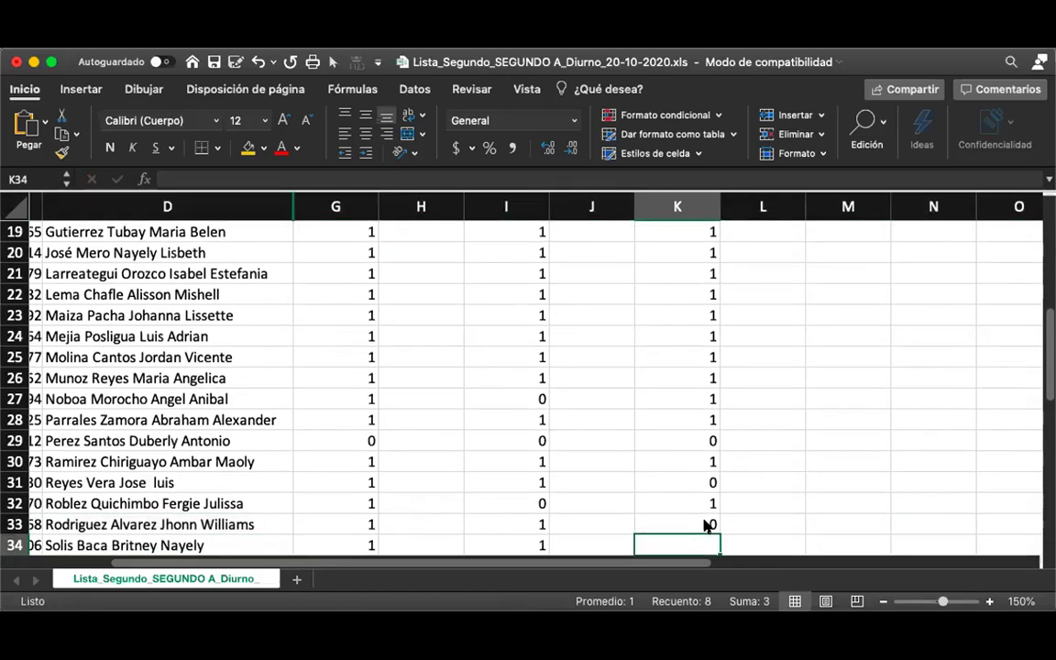
# - Correct the 28-oct attendance of the student in row 33 to 1
pyautogui.press('Up')
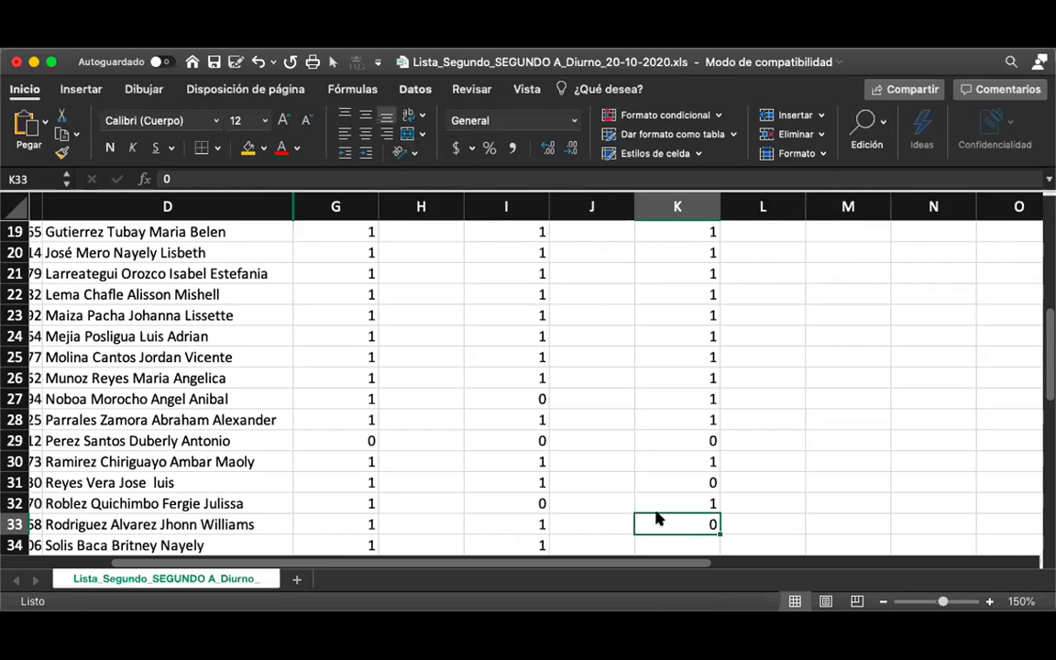
pyautogui.write('1')
pyautogui.press('Return')
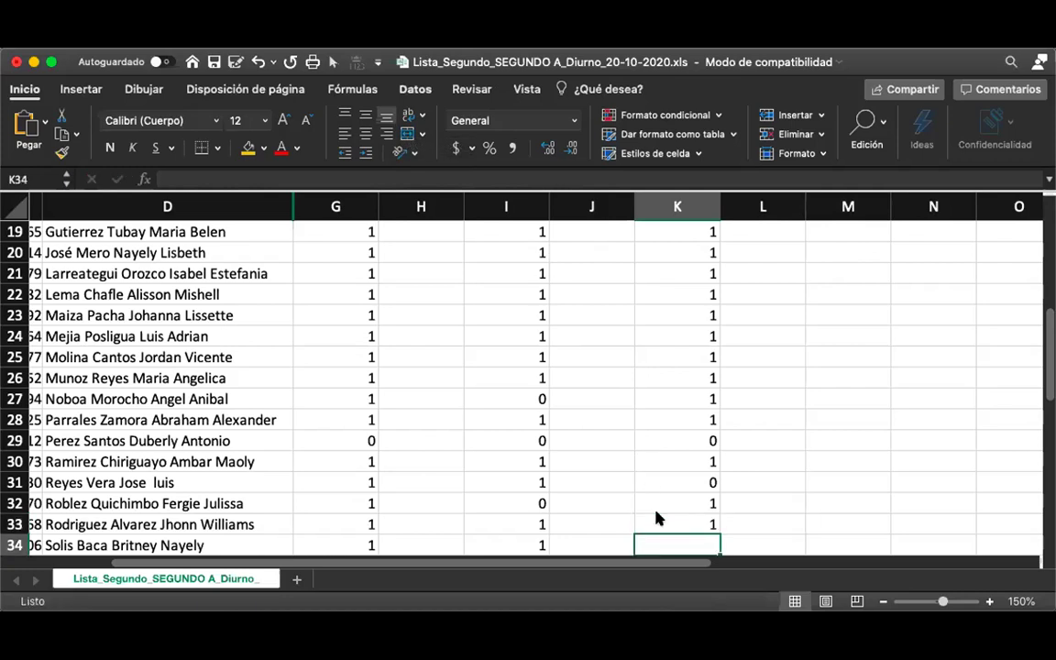
# - Fill in the 28-oct attendance for rows 34 and 35 with 1 and 0
pyautogui.hotkey('shift', 'space')
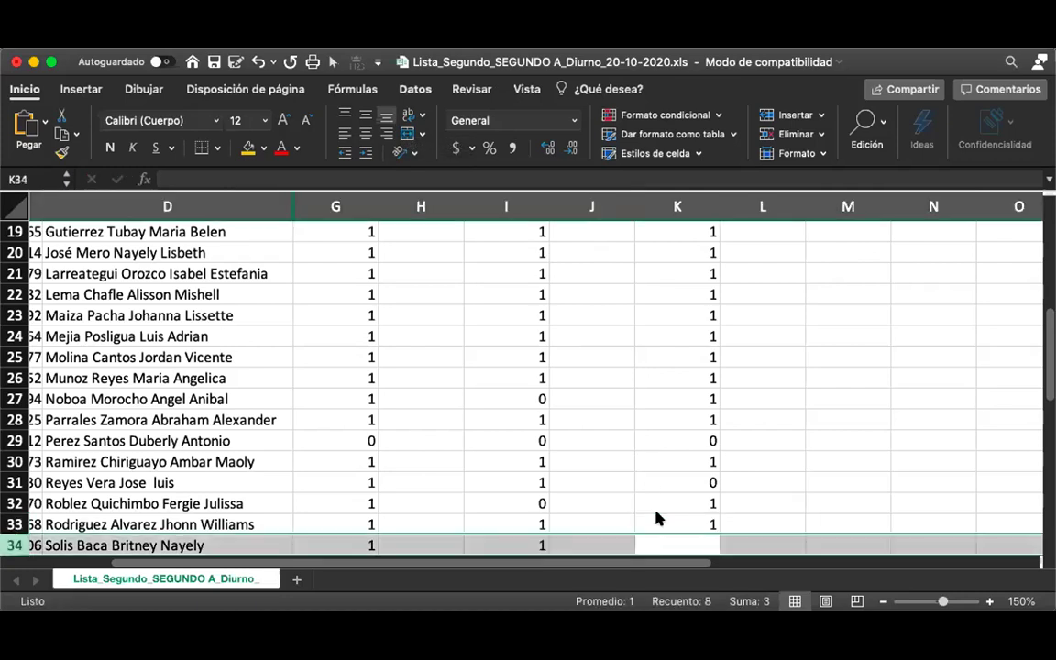
pyautogui.write('1')
pyautogui.press('Return')
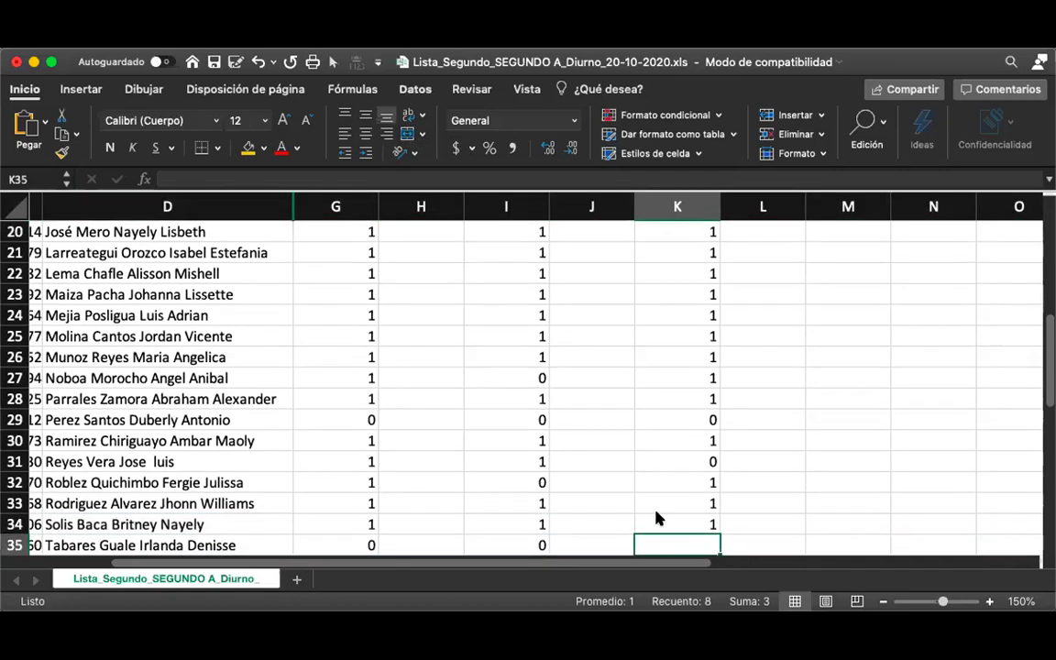
pyautogui.hotkey('shift', 'space')
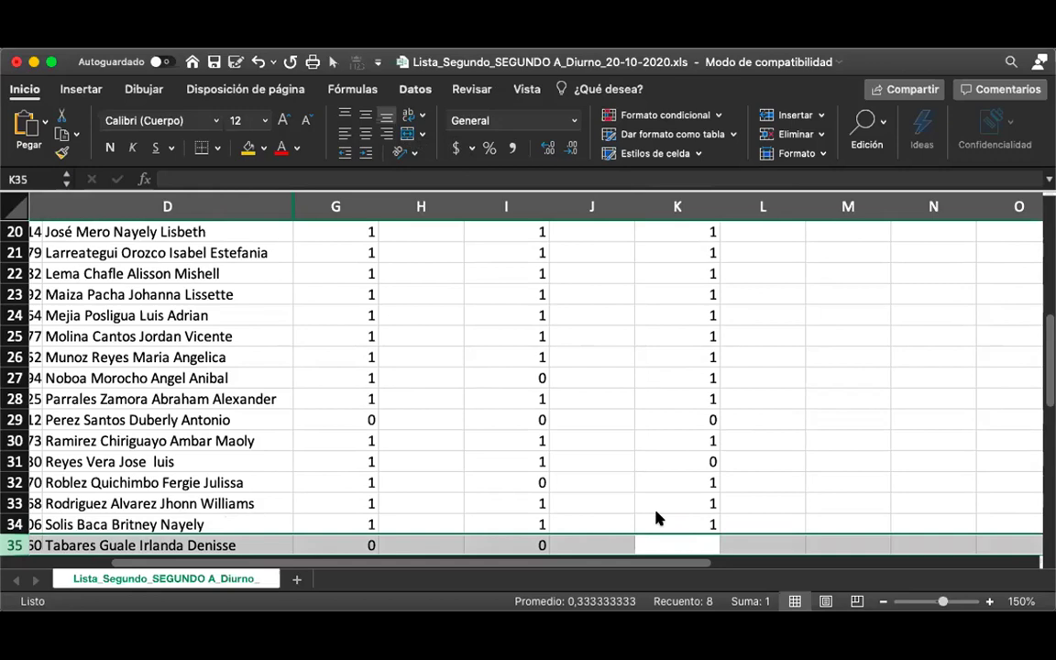
pyautogui.write('0')
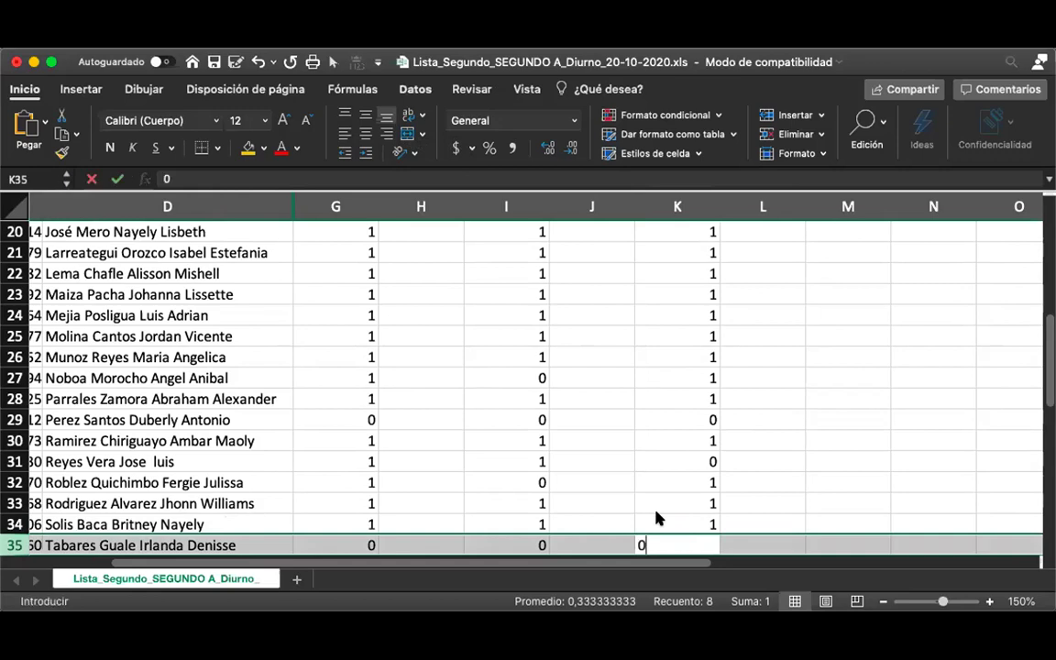
pyautogui.press('Return')
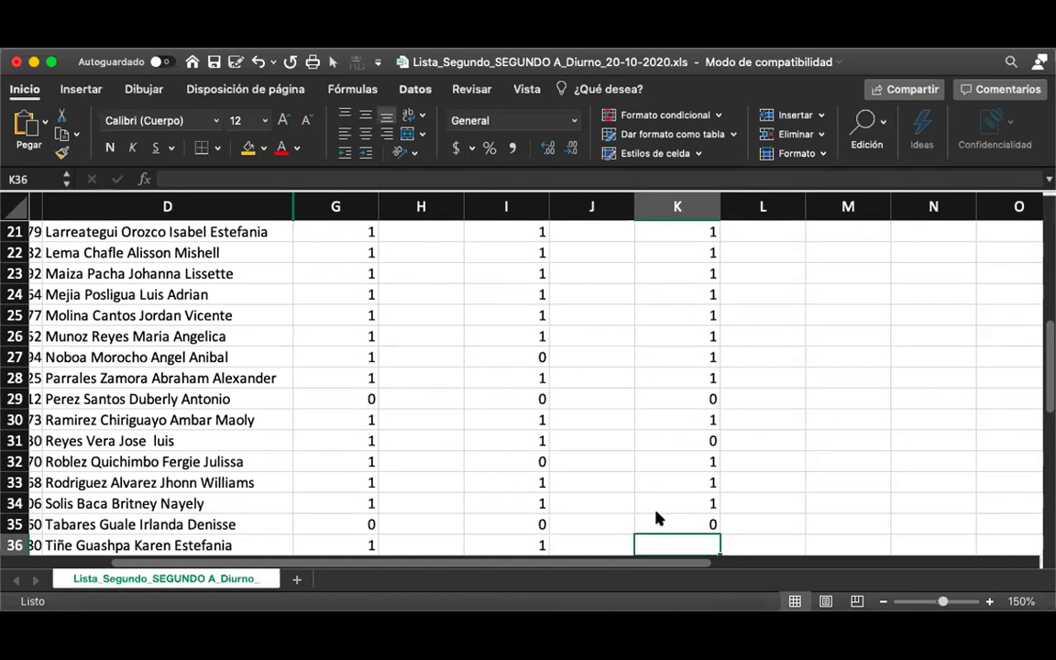
# - Mark attendance as 1 in the 28-oct column for the students in rows 36 and 37
pyautogui.write('1')
pyautogui.press('Return')
pyautogui.hotkey('shift', 'space')
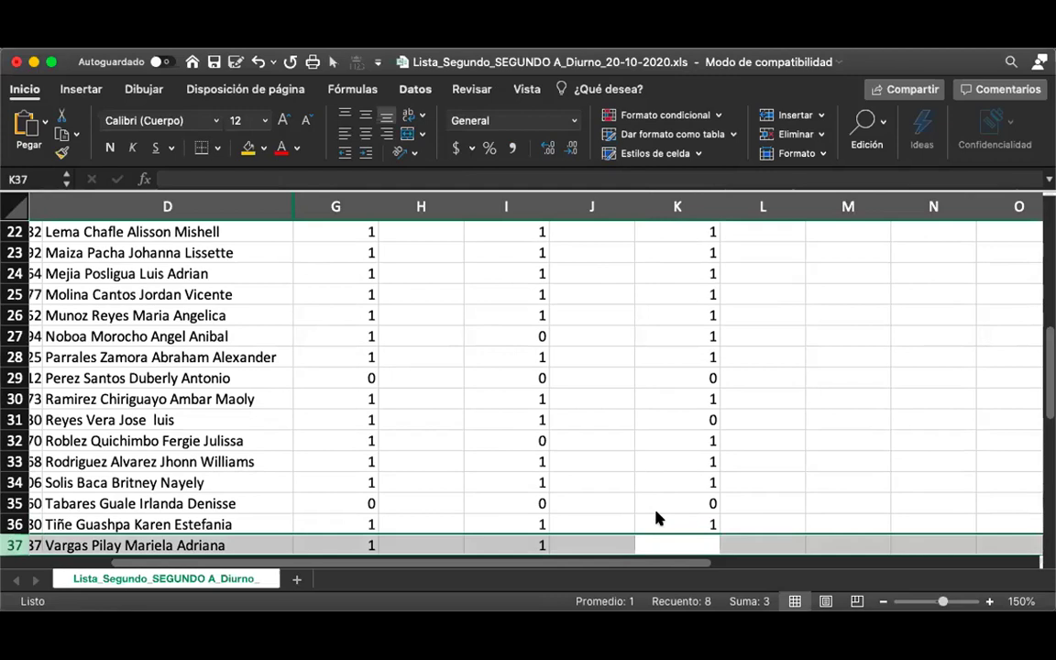
pyautogui.write('1')
pyautogui.press('Return')
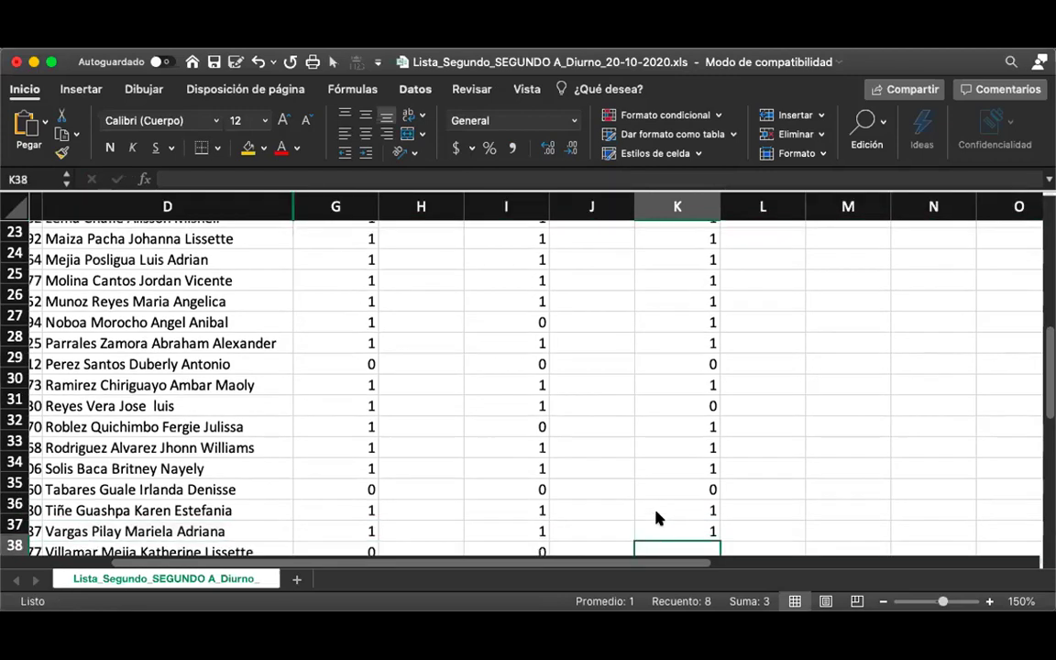
# - Enter the 28-oct attendance for the students in rows 38, 39 and 40 as 1, 1 and 0
pyautogui.hotkey('shift', 'space')
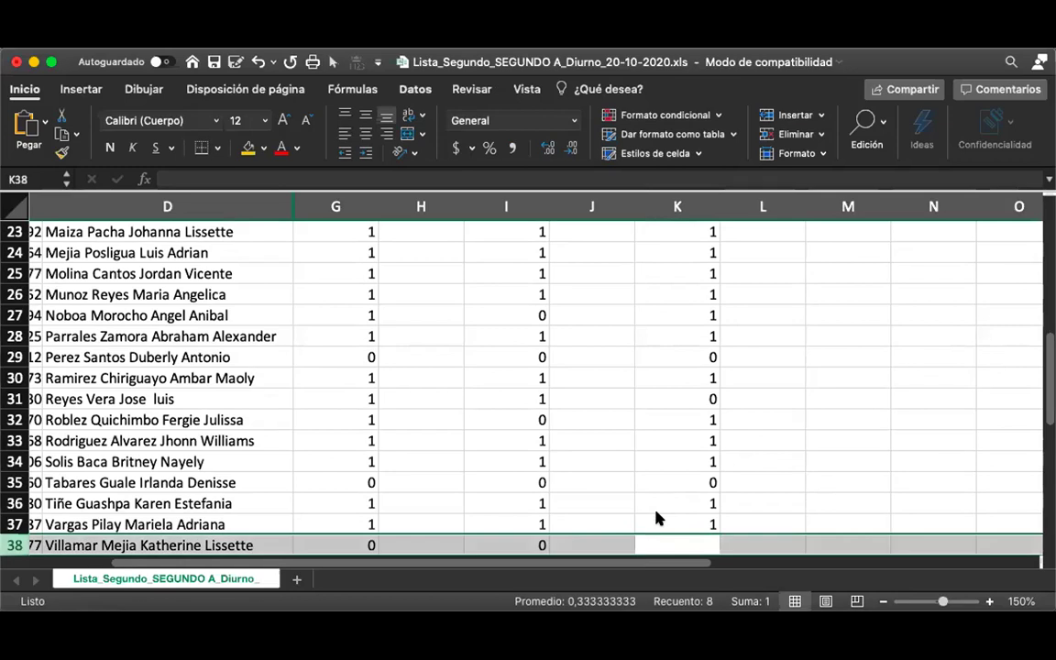
pyautogui.write('1')
pyautogui.press('Return')
pyautogui.hotkey('shift', 'space')
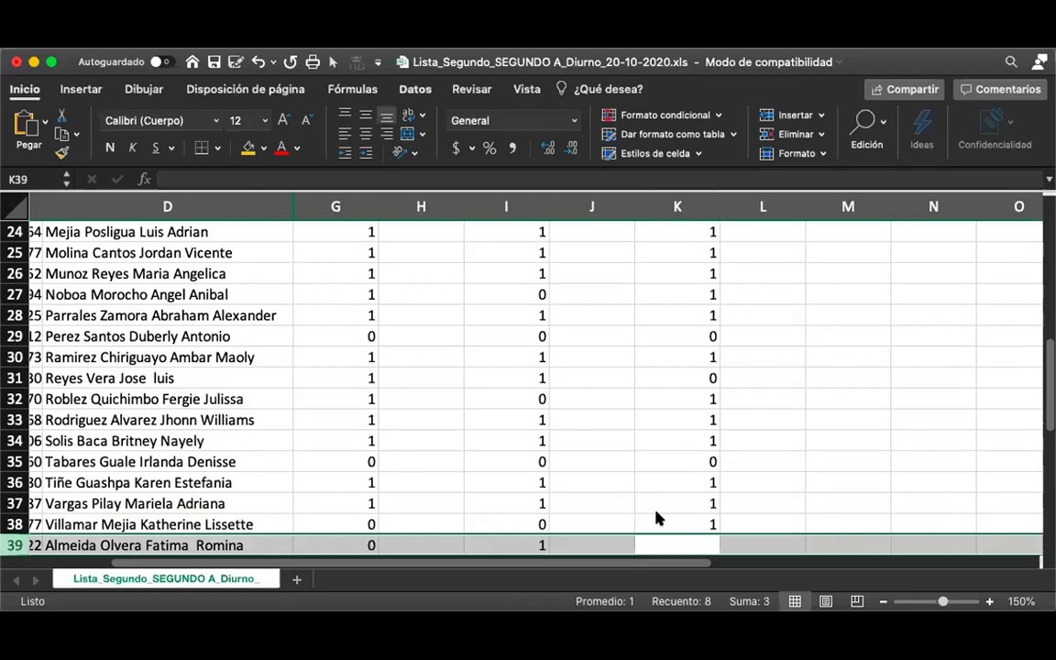
pyautogui.write('1')
pyautogui.press('Return')
pyautogui.hotkey('shift', 'space')
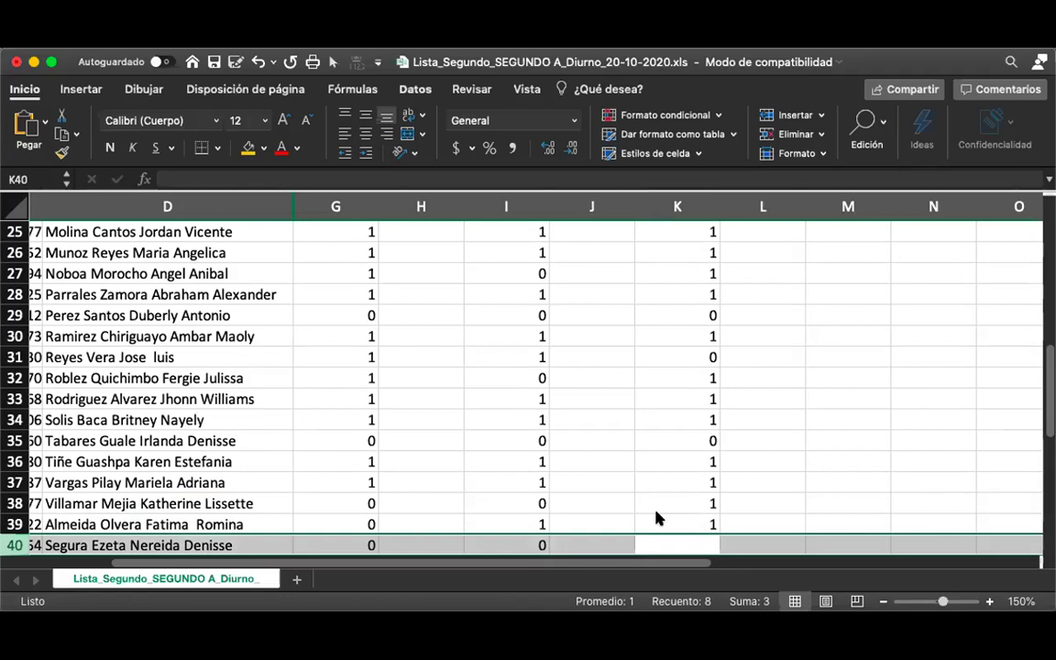
pyautogui.write('0')
pyautogui.press('Return')
pyautogui.press('Up')
pyautogui.press('Up')
pyautogui.press('Up')
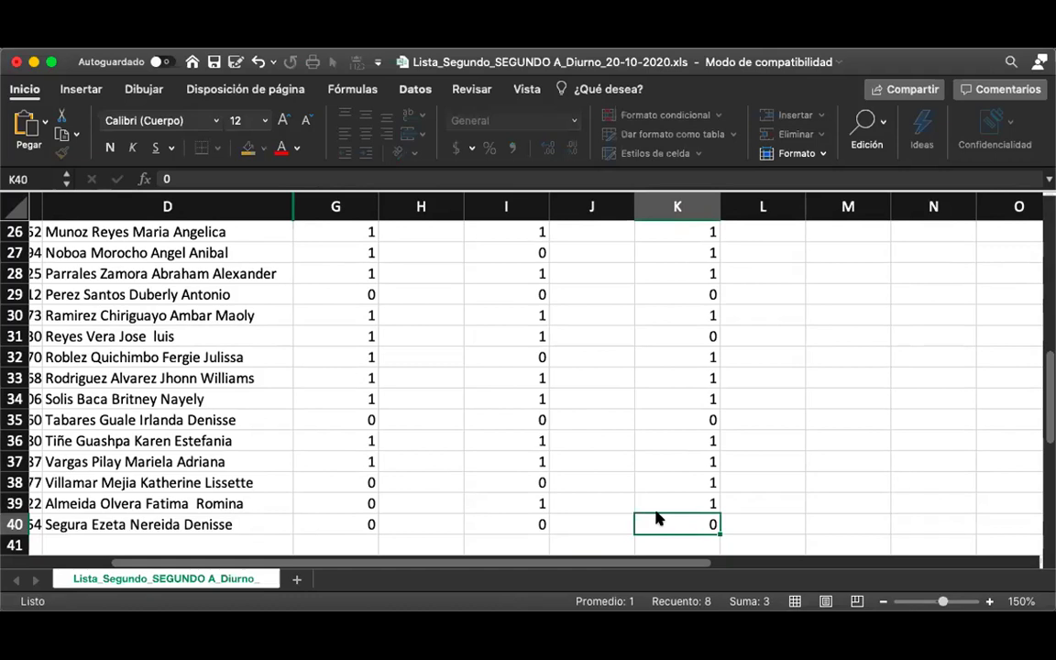
pyautogui.press('Down')
pyautogui.press('Down')
pyautogui.press('Down')
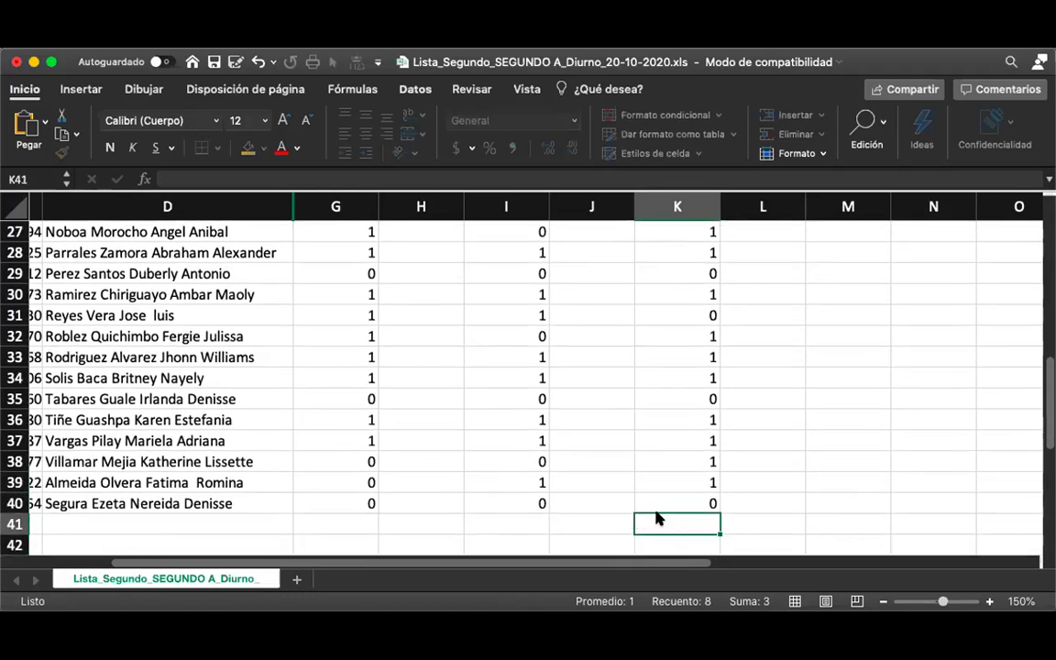
pyautogui.press('Up')
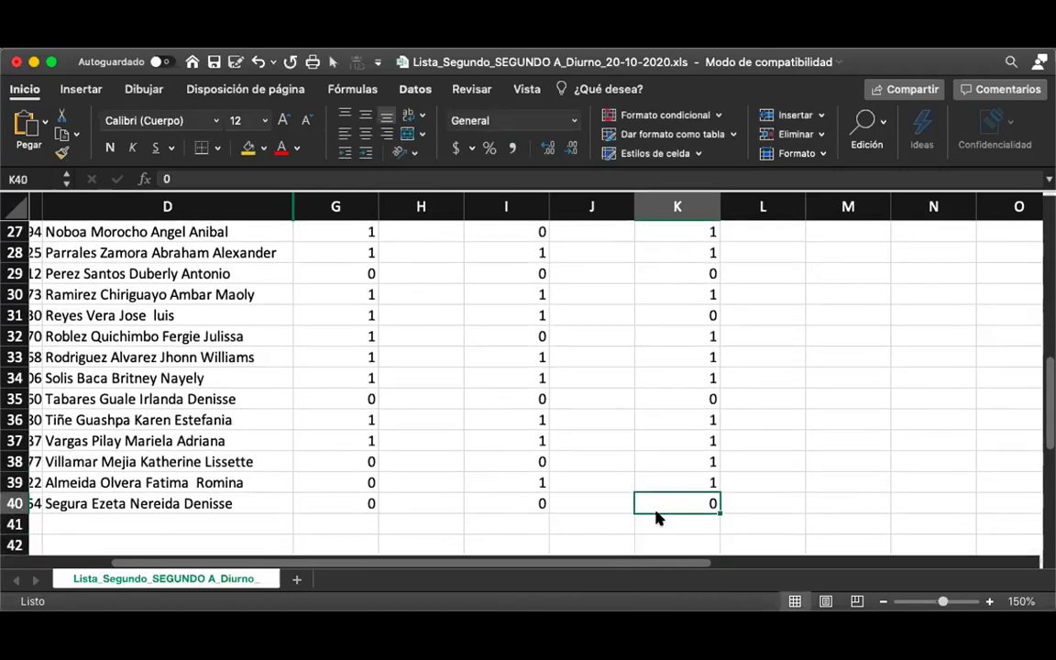
# - Correct the 28-oct attendance of the student in row 8 to 1
pyautogui.scroll(10, 656, 518)
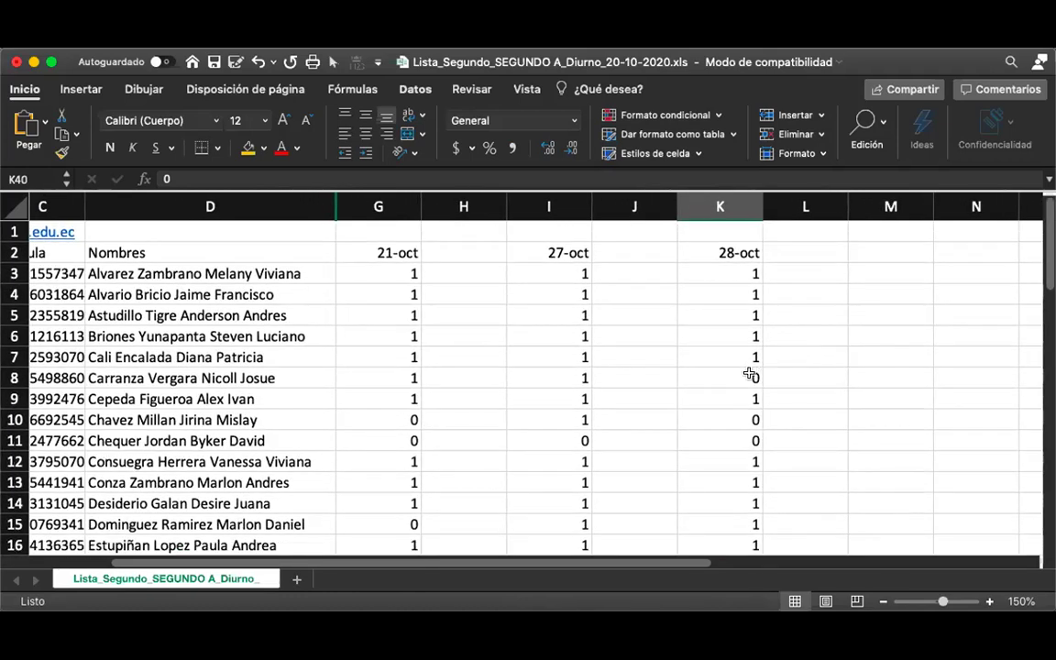
pyautogui.click(750, 373)
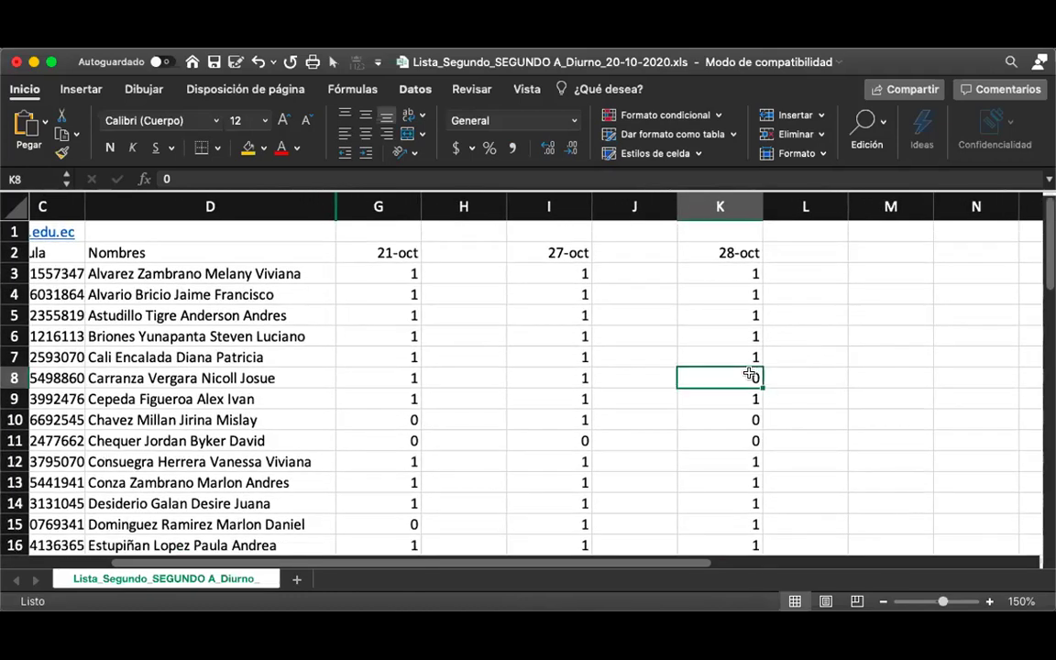
pyautogui.hotkey('shift', 'space')
pyautogui.write('1')
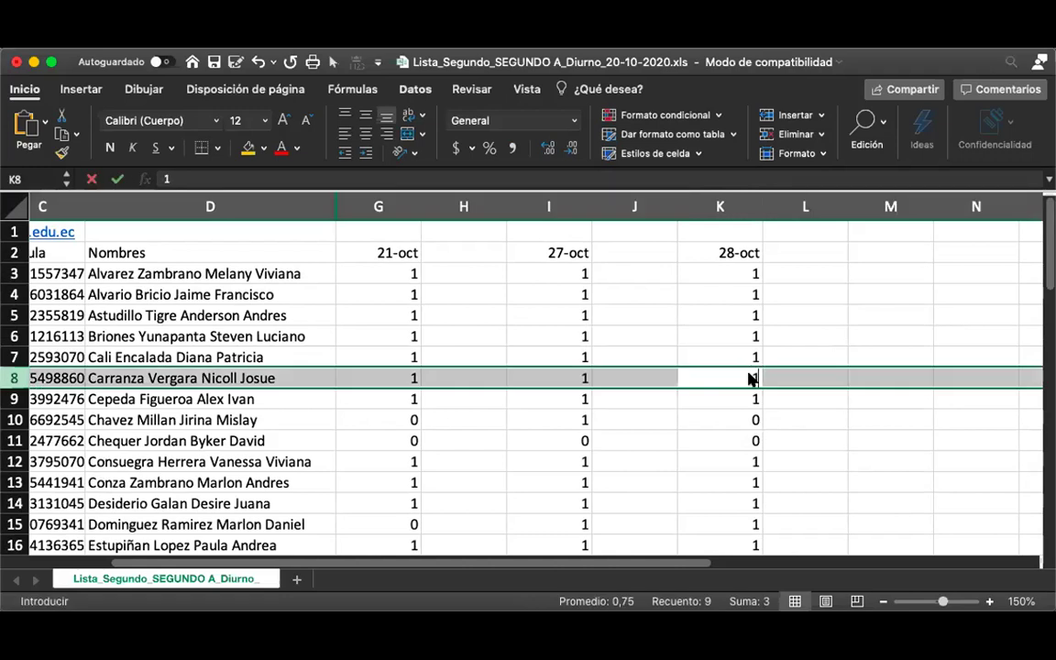
pyautogui.press('Down')
# - Review the 28-oct attendance marks down the whole class list to the last student in row 40
pyautogui.press('Down')
pyautogui.press('Down')
pyautogui.press('Down')
pyautogui.press('Down')
pyautogui.press('Down')
pyautogui.press('Down')
pyautogui.press('Down')
pyautogui.press('Down')
pyautogui.press('Down')
pyautogui.press('Down')
pyautogui.press('Down')
pyautogui.press('Down')
pyautogui.press('Down')
pyautogui.press('Down')
pyautogui.press('Down')
pyautogui.press('Down')
pyautogui.press('Down')
pyautogui.press('Down')
pyautogui.press('Down')
pyautogui.press('Down')
pyautogui.press('Down')
pyautogui.press('Down')
pyautogui.press('Down')
pyautogui.press('Down')
pyautogui.press('Down')
pyautogui.press('Down')
pyautogui.press('Down')
pyautogui.press('Down')
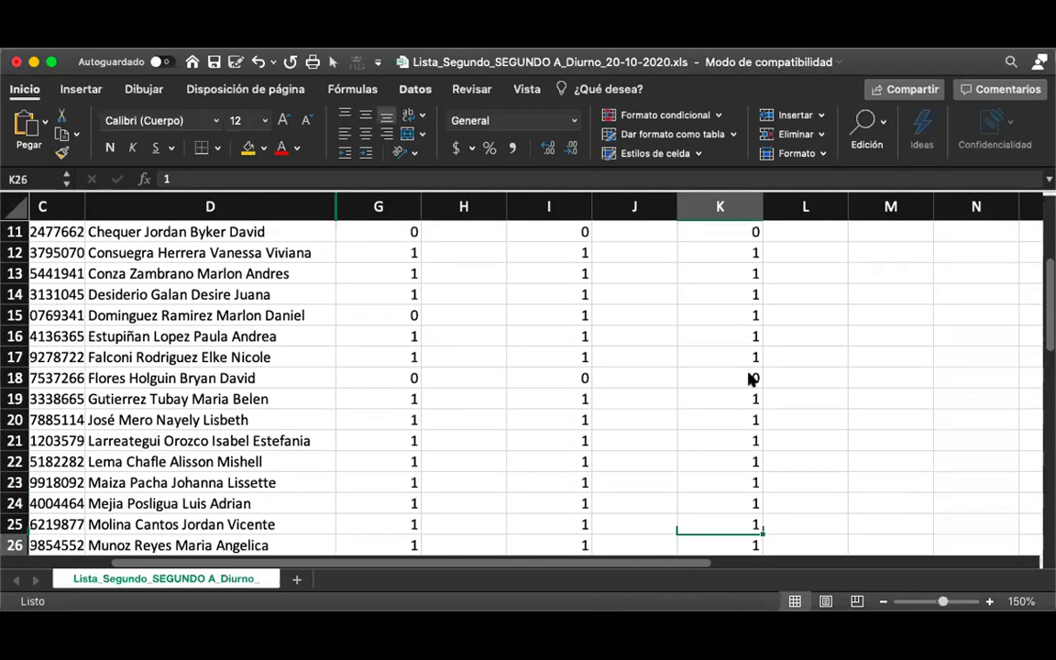
pyautogui.press('Down')
pyautogui.press('Down')
pyautogui.press('Down')
pyautogui.press('Down')
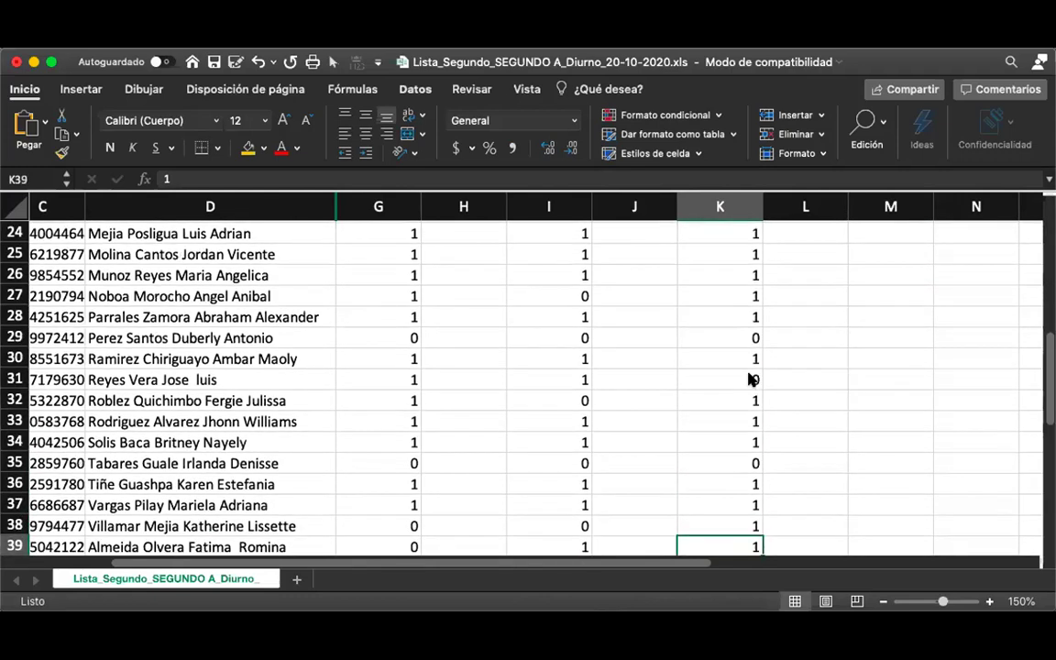
pyautogui.press('Up')
pyautogui.press('Up')
pyautogui.press('Down')
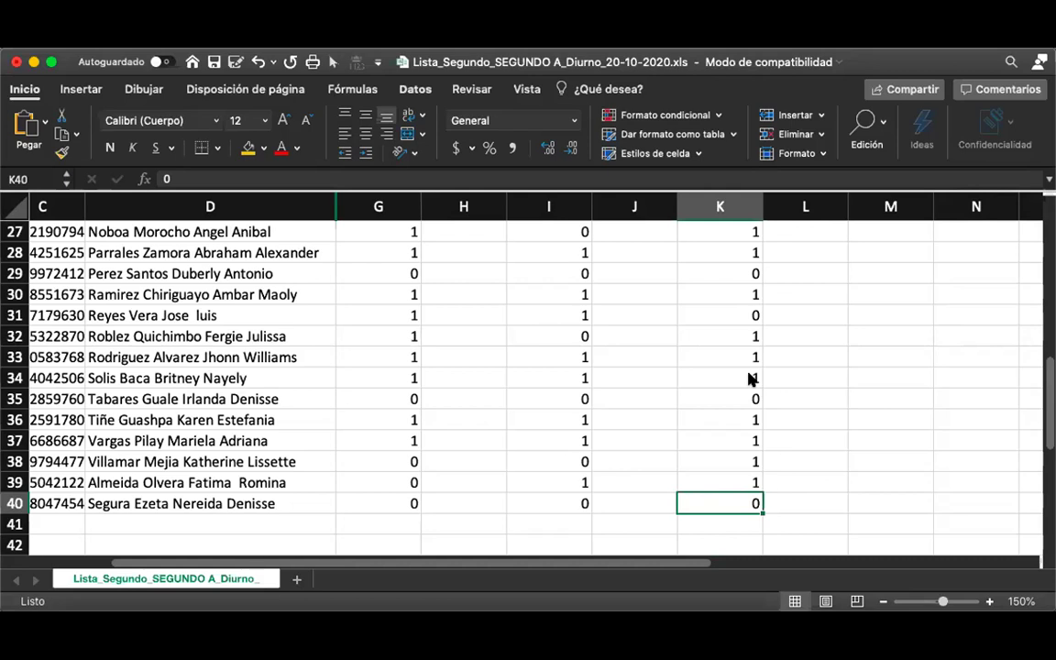
pyautogui.scroll(10, 728, 370)
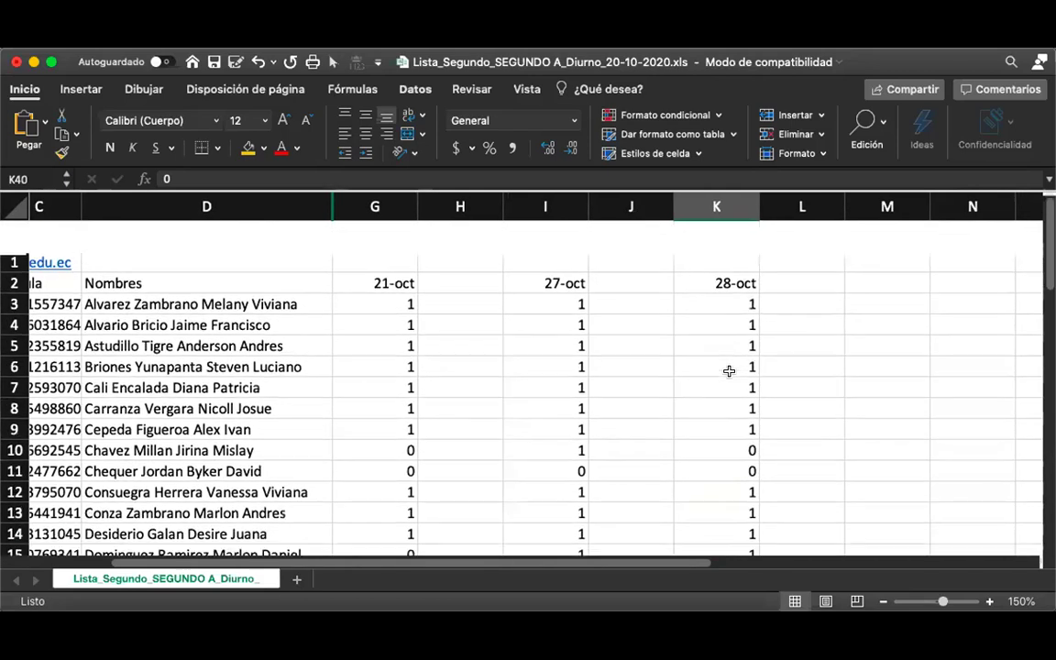
pyautogui.scroll(-8, 729, 371)
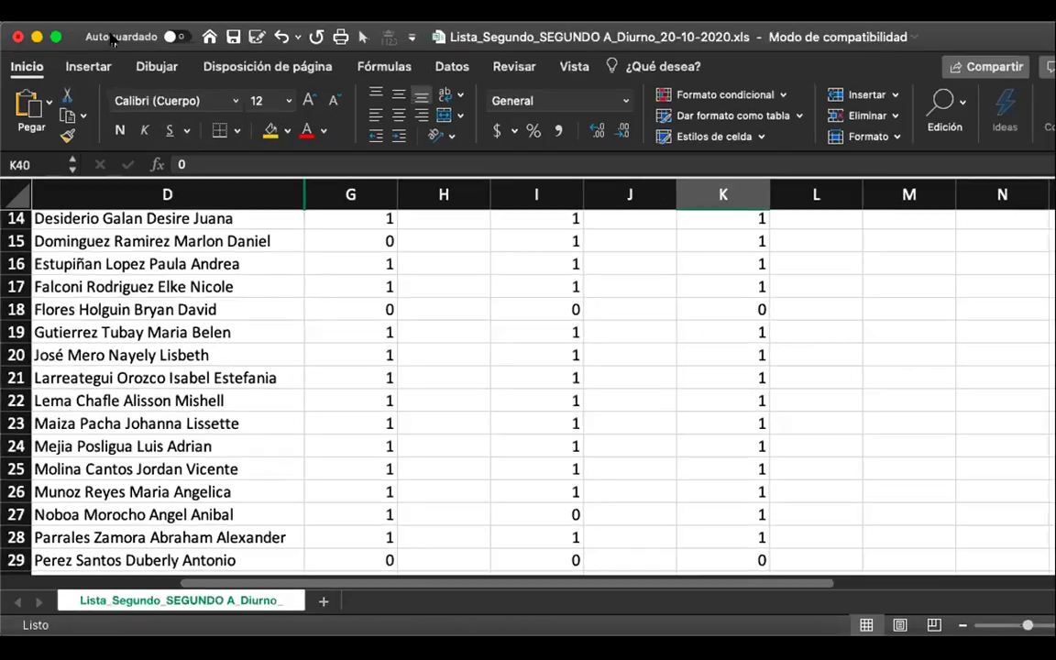
# - Save the class list, keeping the Excel 97-2004 (.xls) format, and switch to the PowerPoint presentation "semana 2 3ra parte"
pyautogui.click(231, 37)
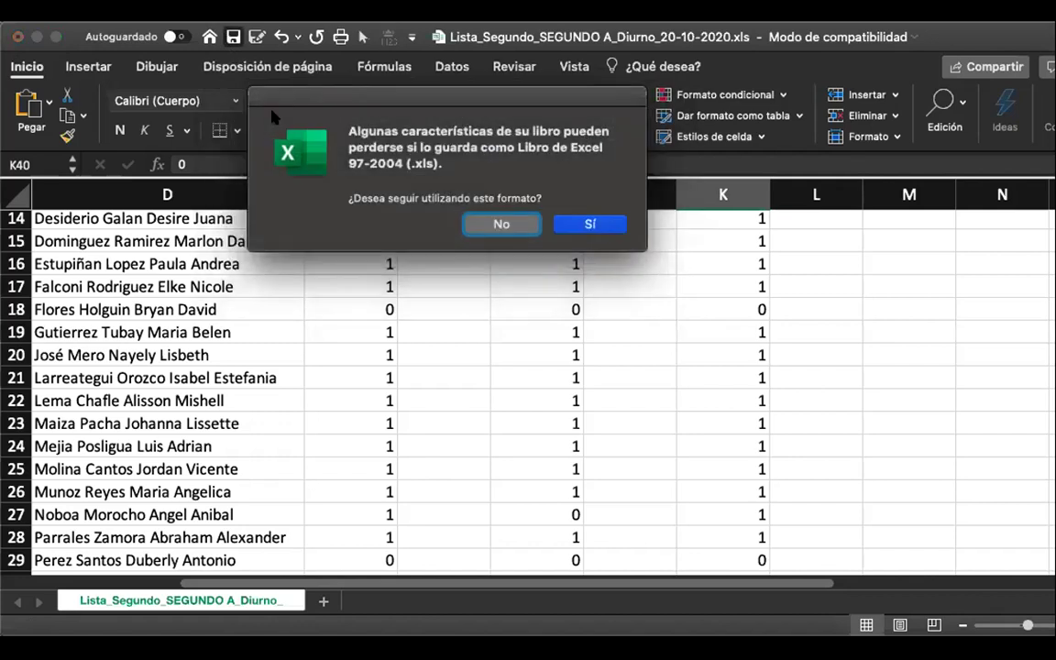
pyautogui.click(576, 229)
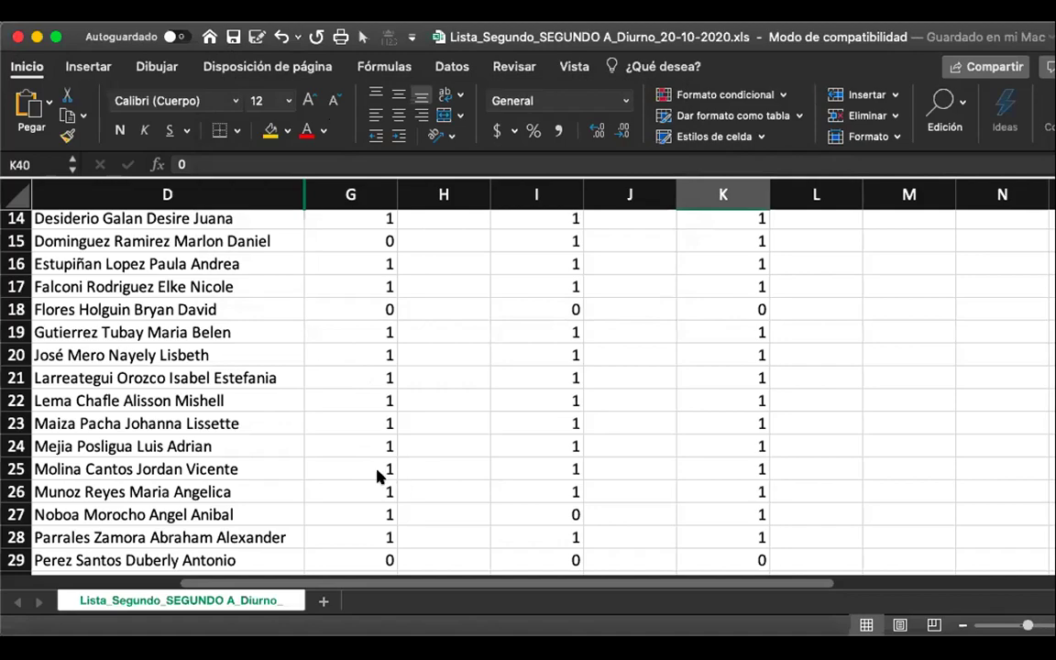
pyautogui.press('super+Tab')
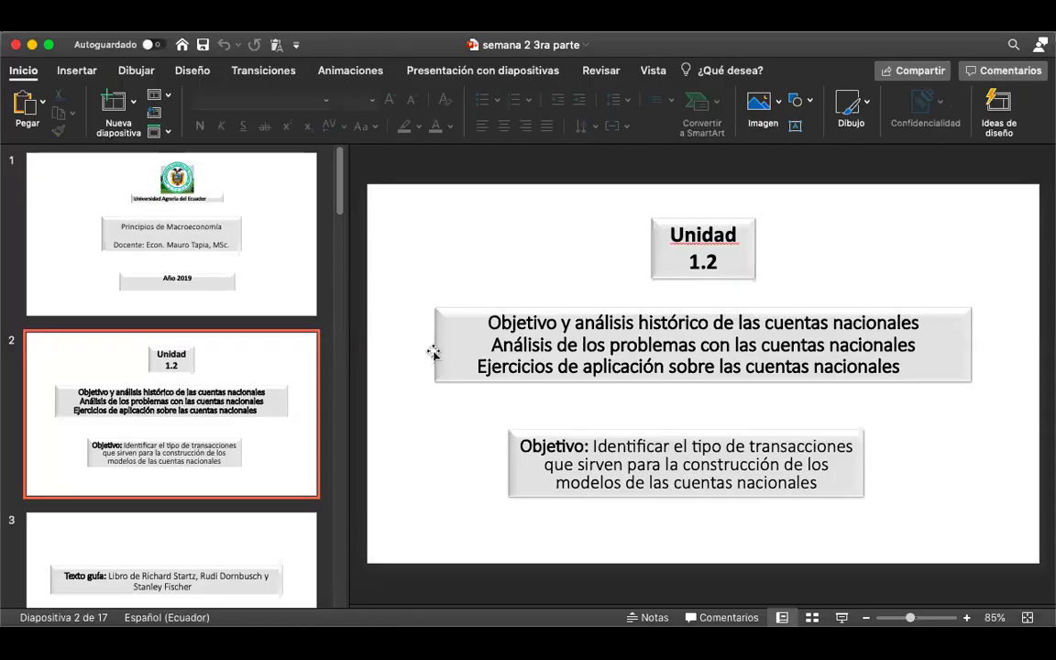